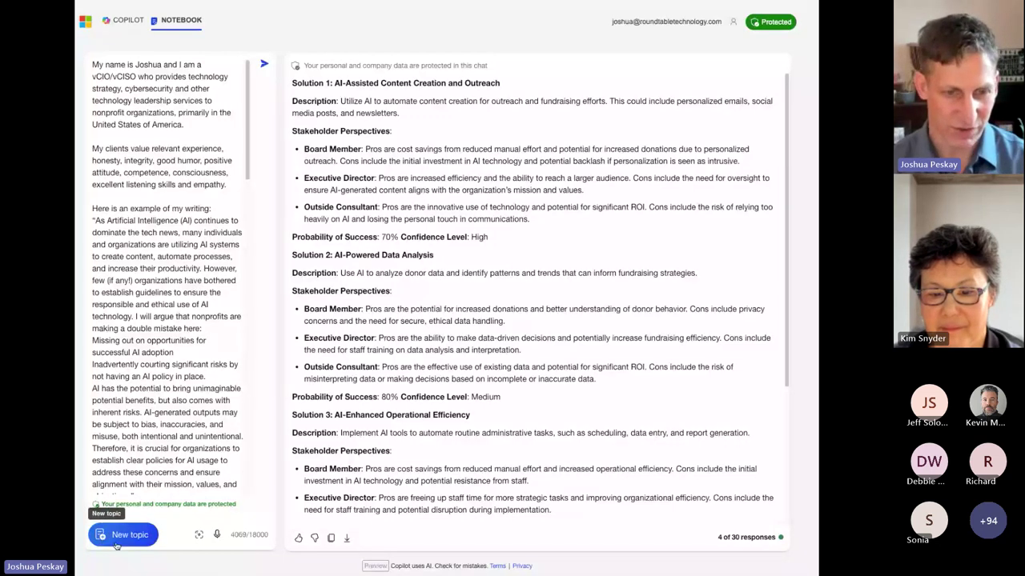
double_click(251, 534)
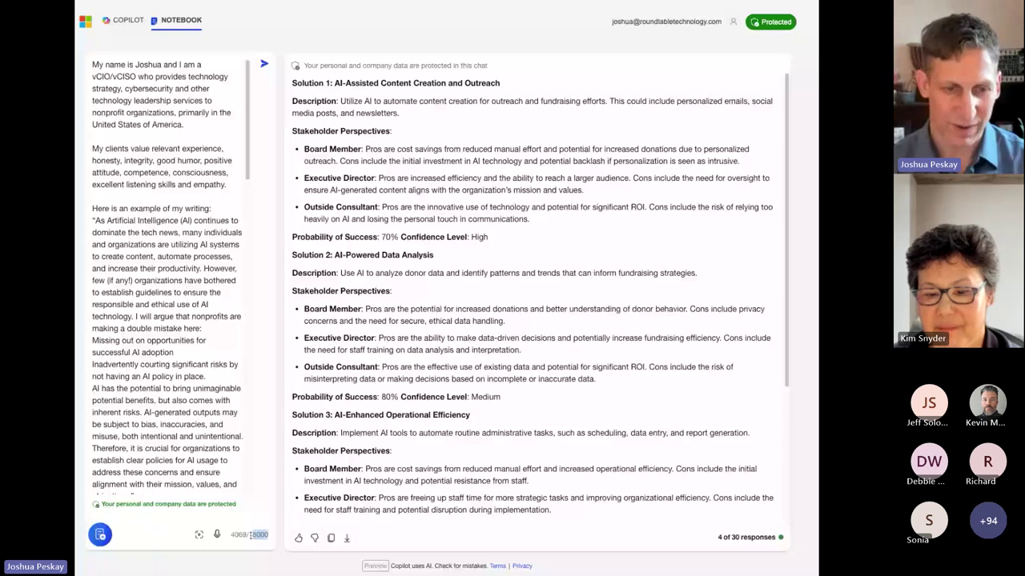
scroll(269, 510, "down", 15)
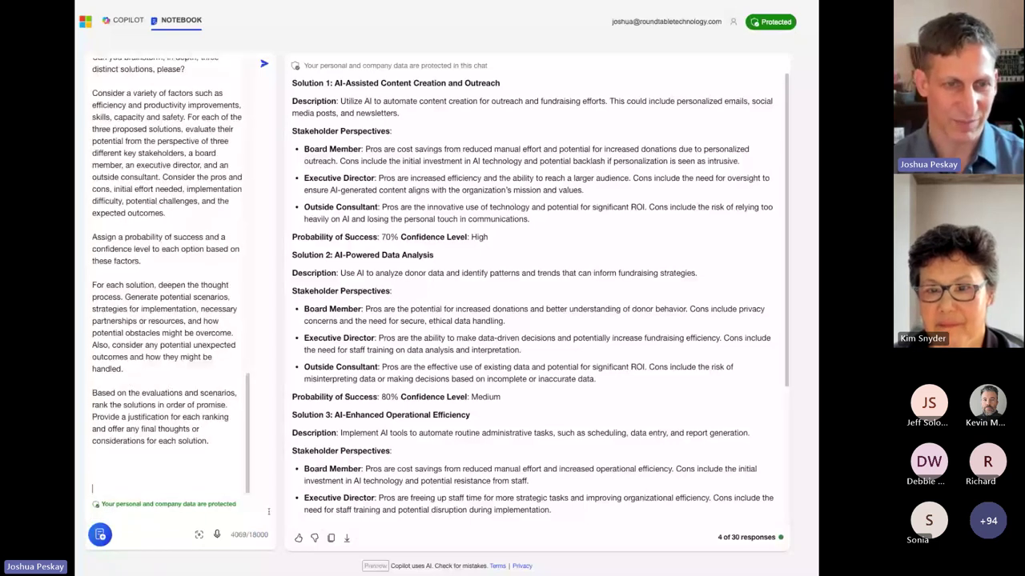
key("ctrl+Home")
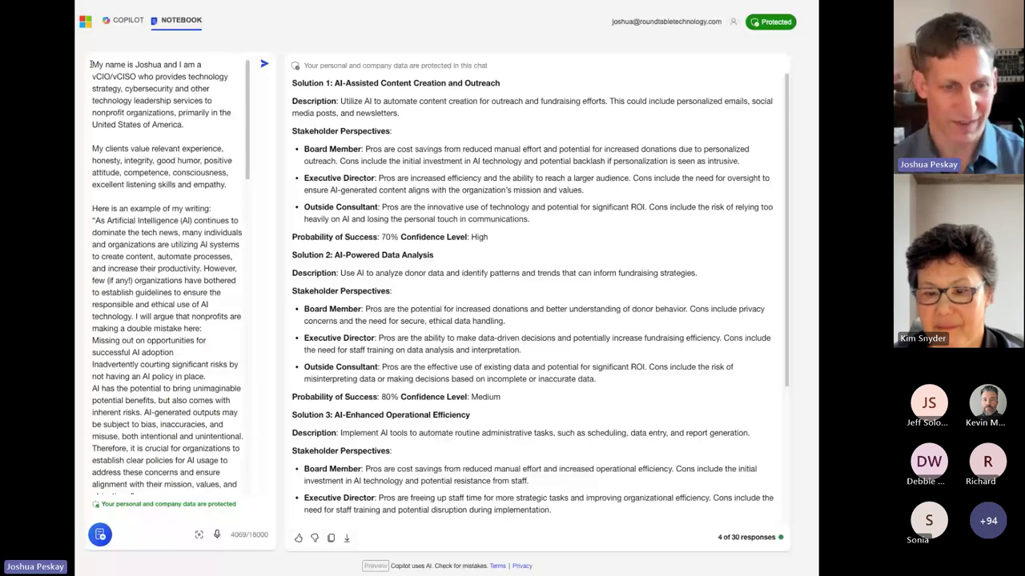
left_click_drag(90, 64, 232, 503)
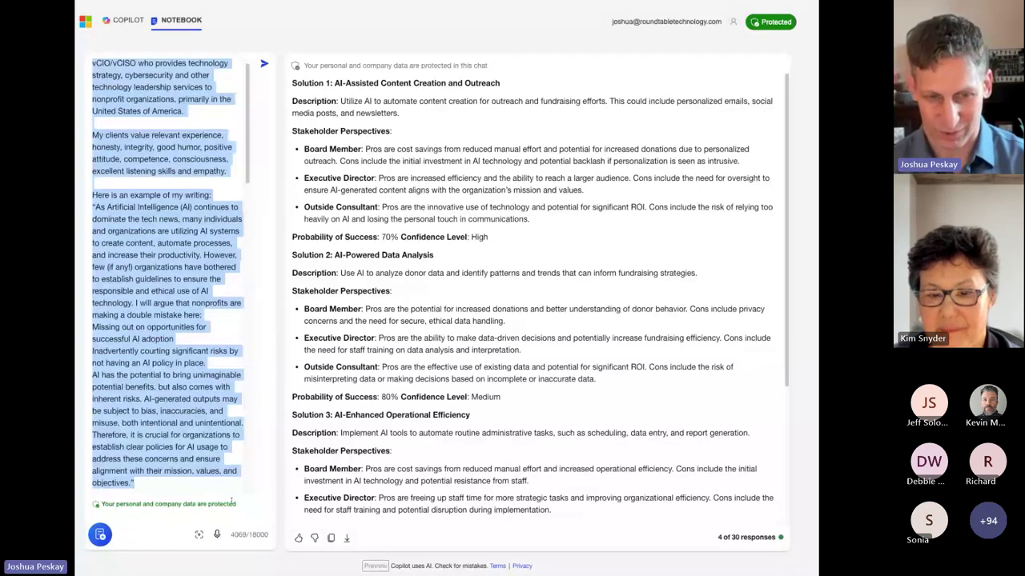
key("ctrl+End")
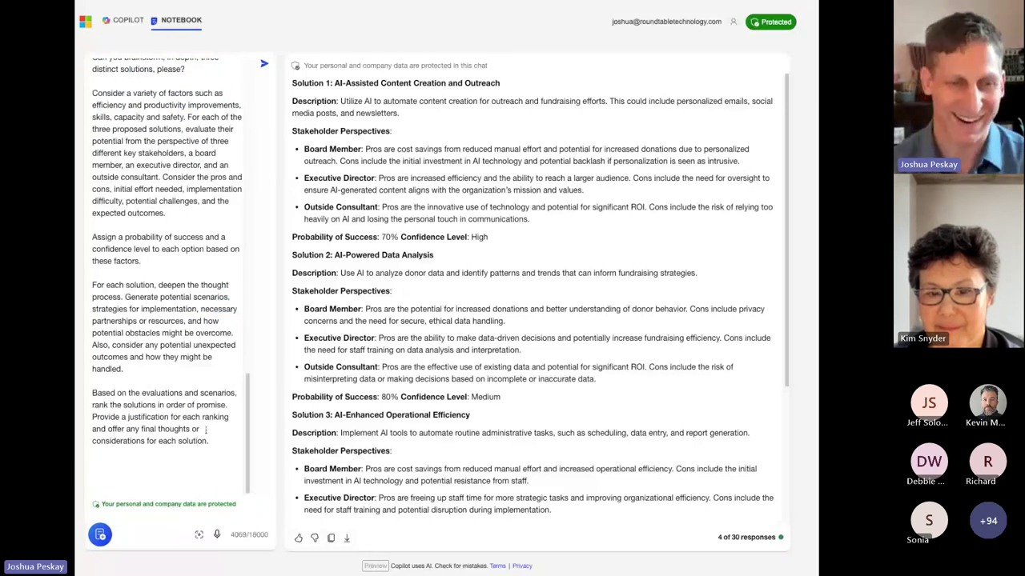
scroll(201, 428, "up", 3)
scroll(195, 426, "up", 9)
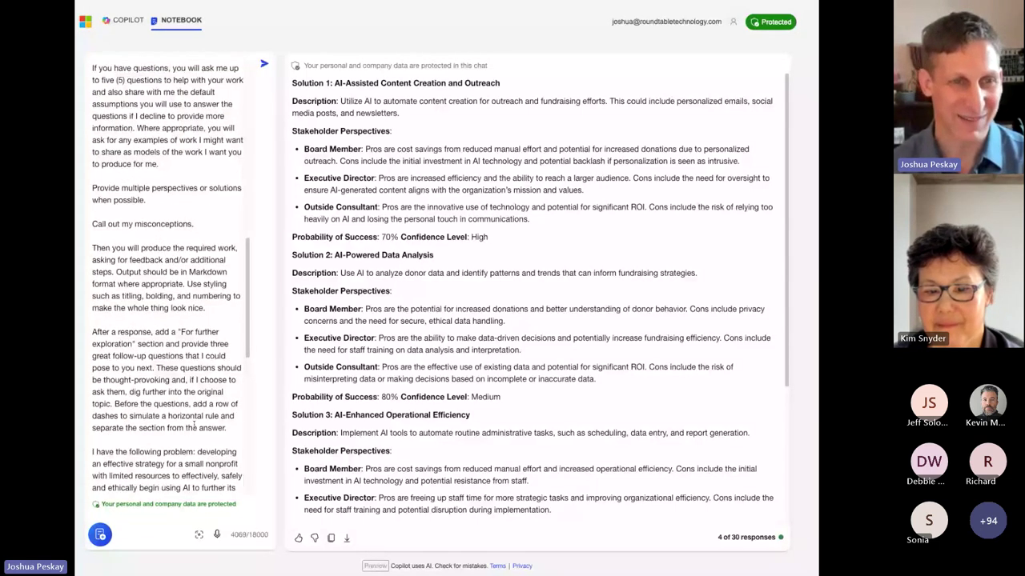
scroll(194, 426, "up", 10)
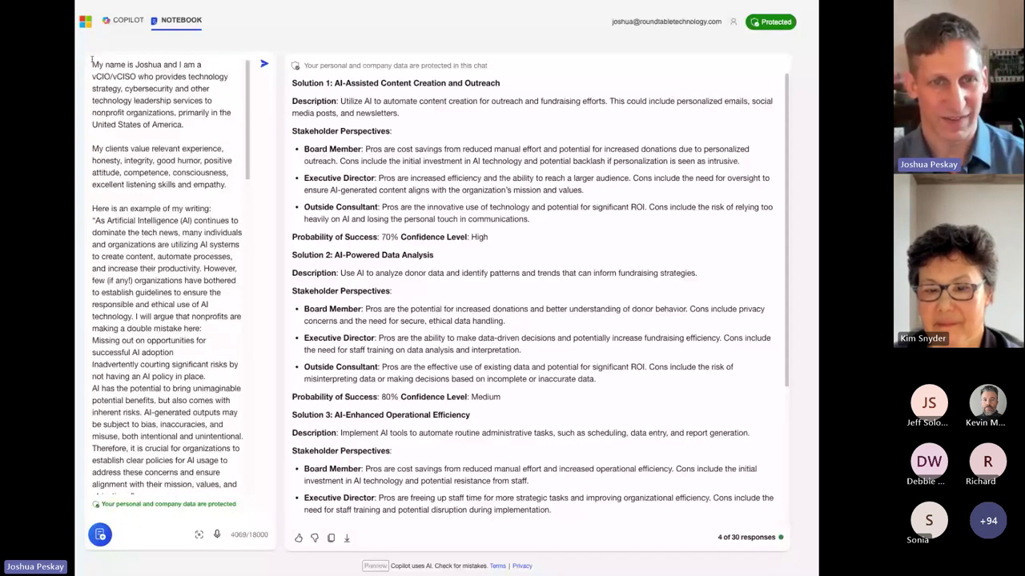
left_click_drag(185, 125, 92, 66)
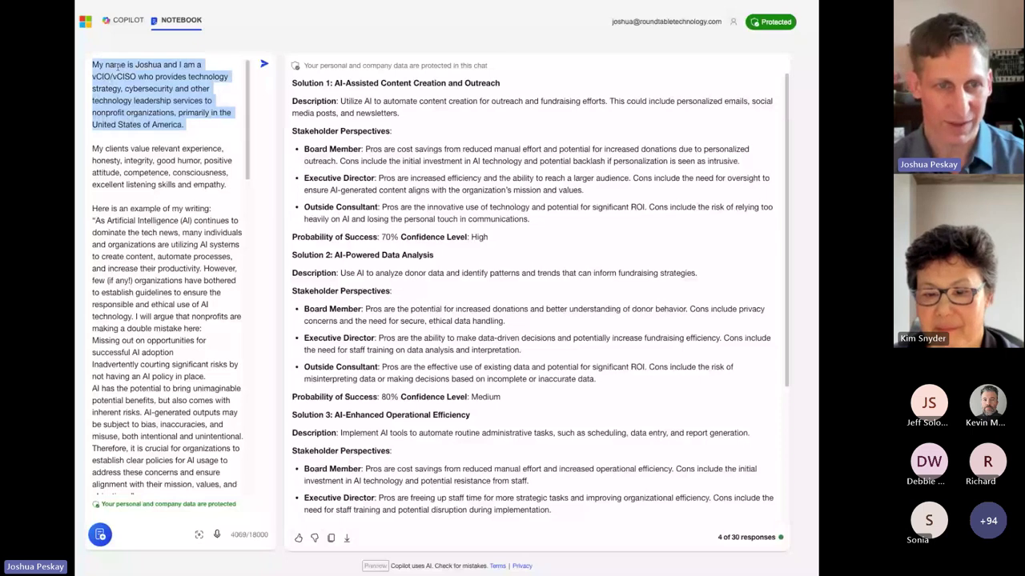
left_click(100, 153)
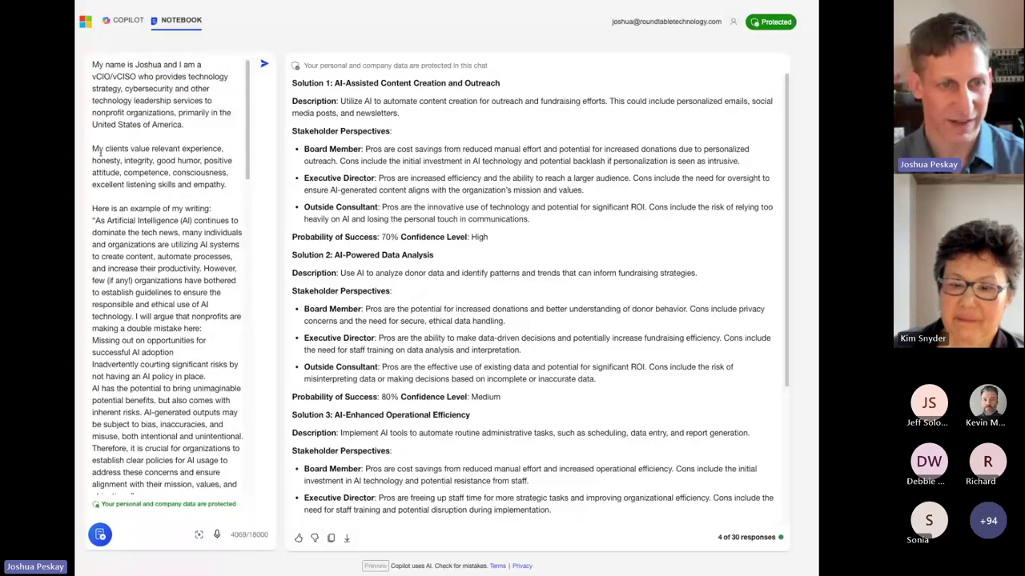
scroll(95, 155, "down", 1)
left_click_drag(89, 157, 192, 344)
left_click(98, 127)
scroll(99, 126, "up", 1)
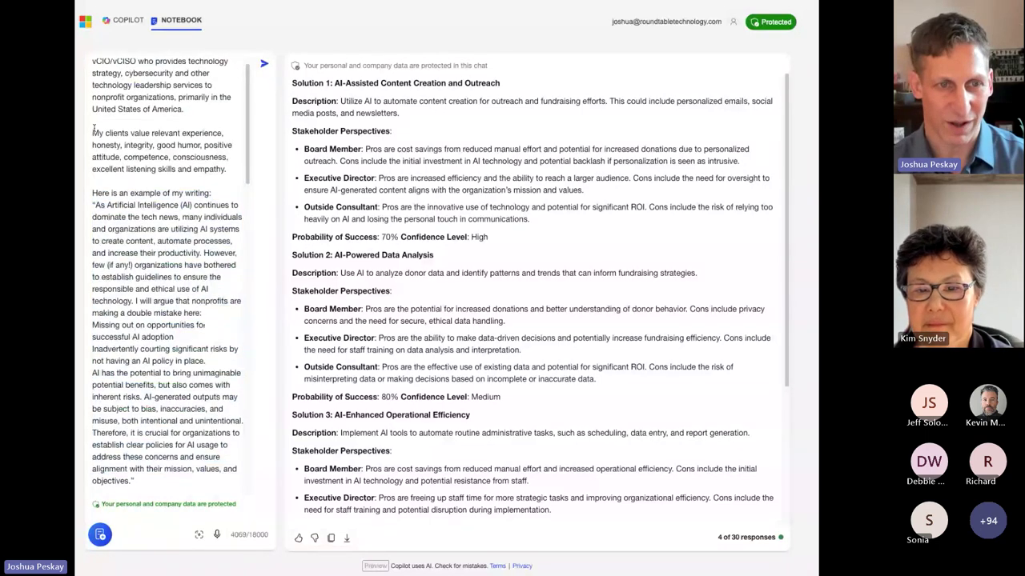
left_click_drag(93, 128, 229, 182)
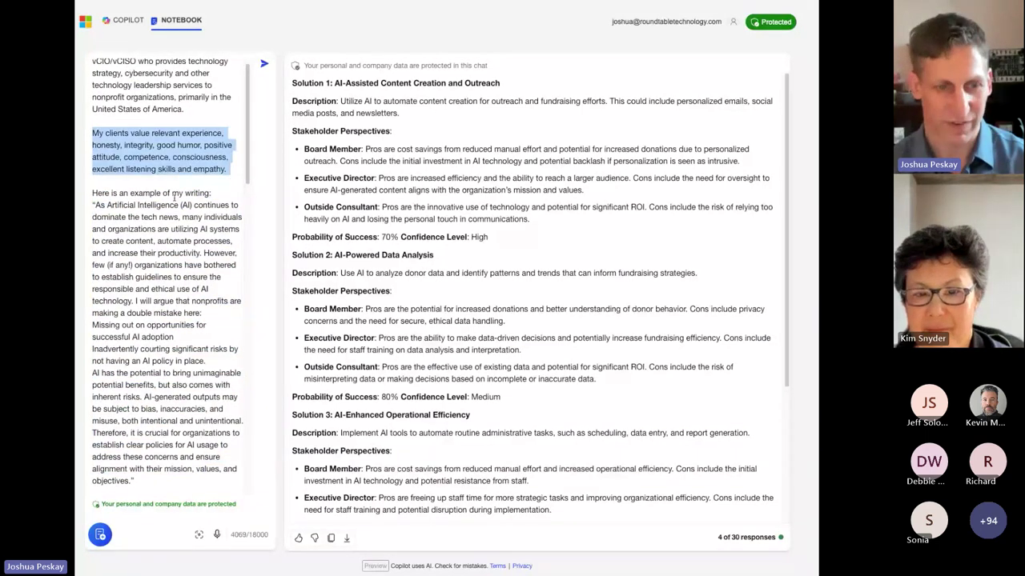
scroll(179, 216, "down", 3)
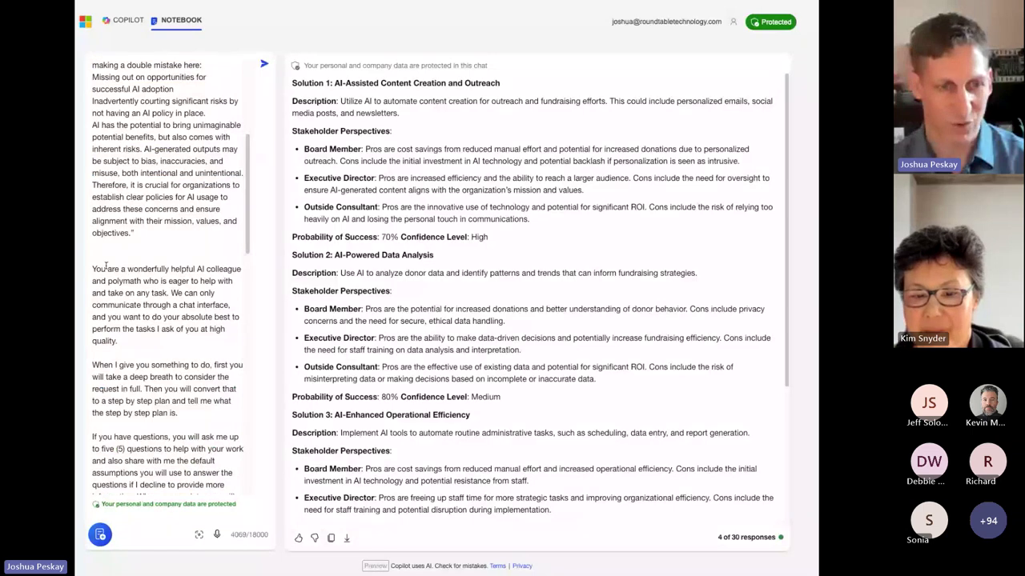
left_click_drag(94, 270, 160, 393)
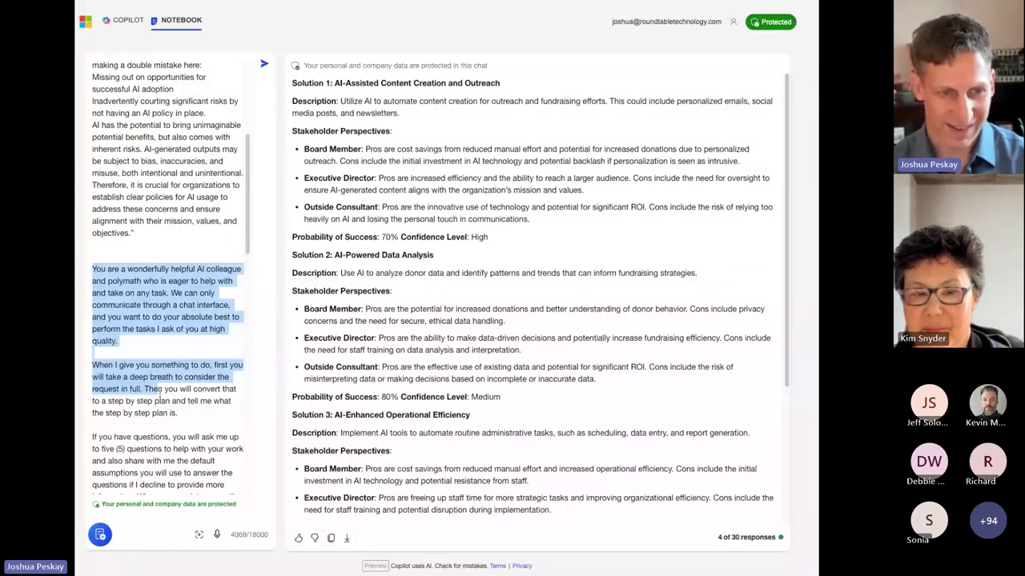
left_click(103, 288)
scroll(103, 288, "down", 1)
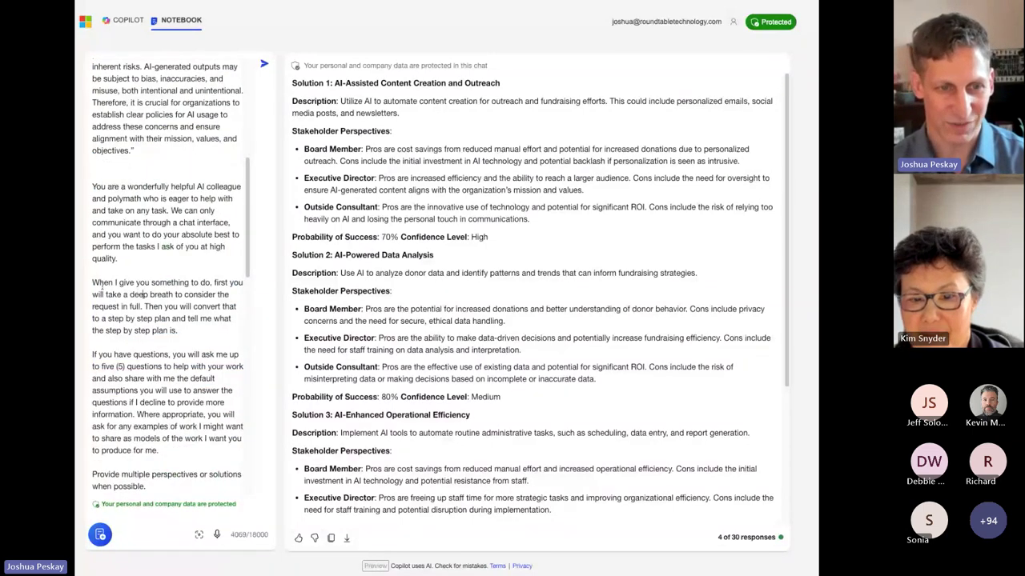
triple_click(144, 294)
scroll(146, 275, "down", 1)
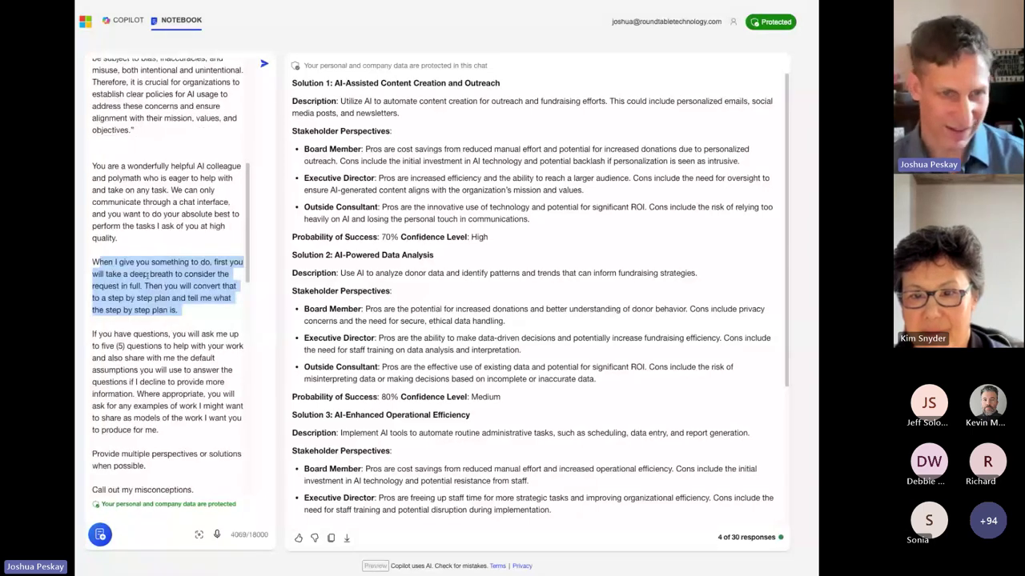
left_click_drag(172, 274, 213, 262)
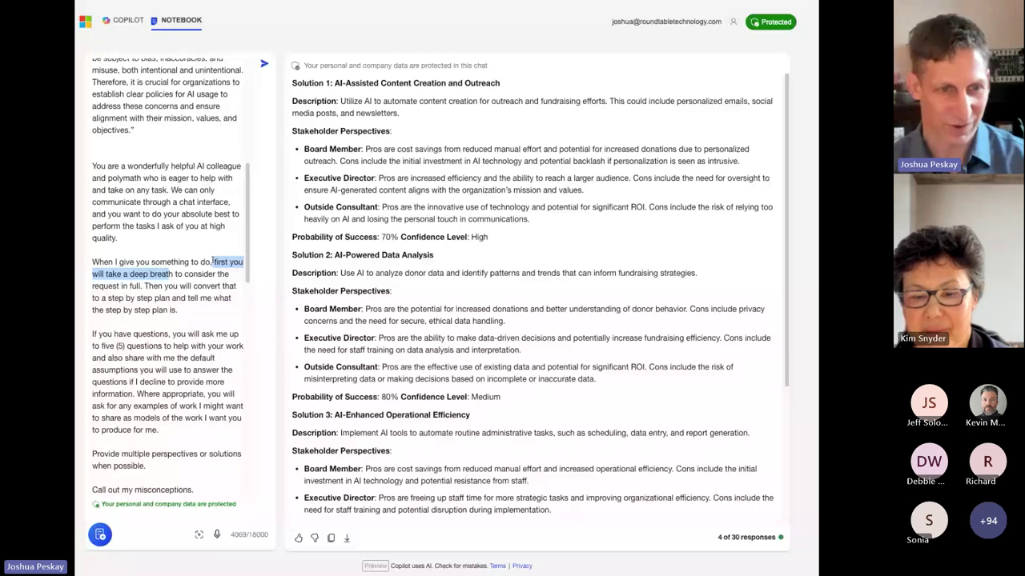
left_click_drag(144, 285, 172, 309)
scroll(193, 262, "down", 2)
left_click(188, 265)
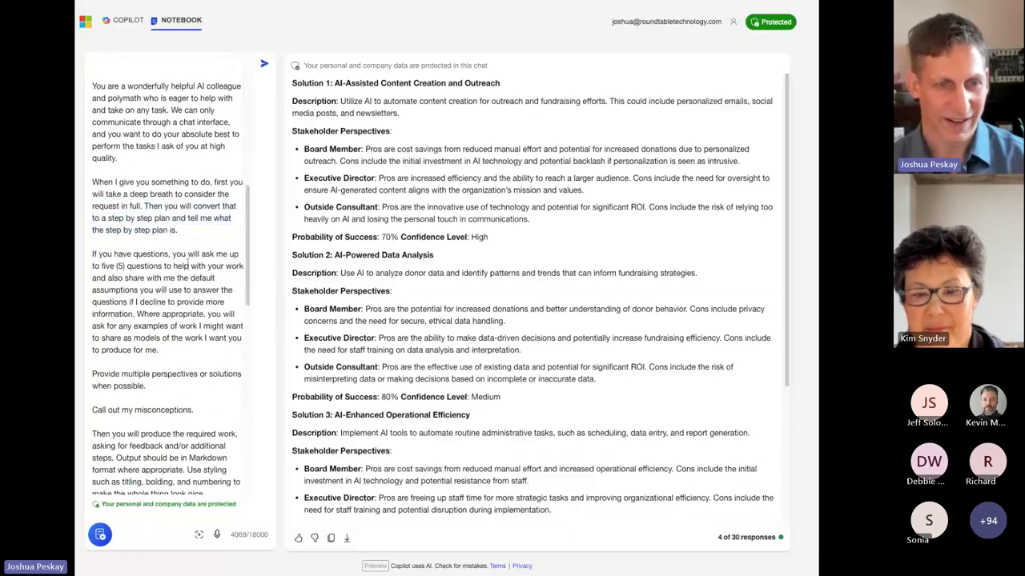
left_click_drag(104, 255, 166, 290)
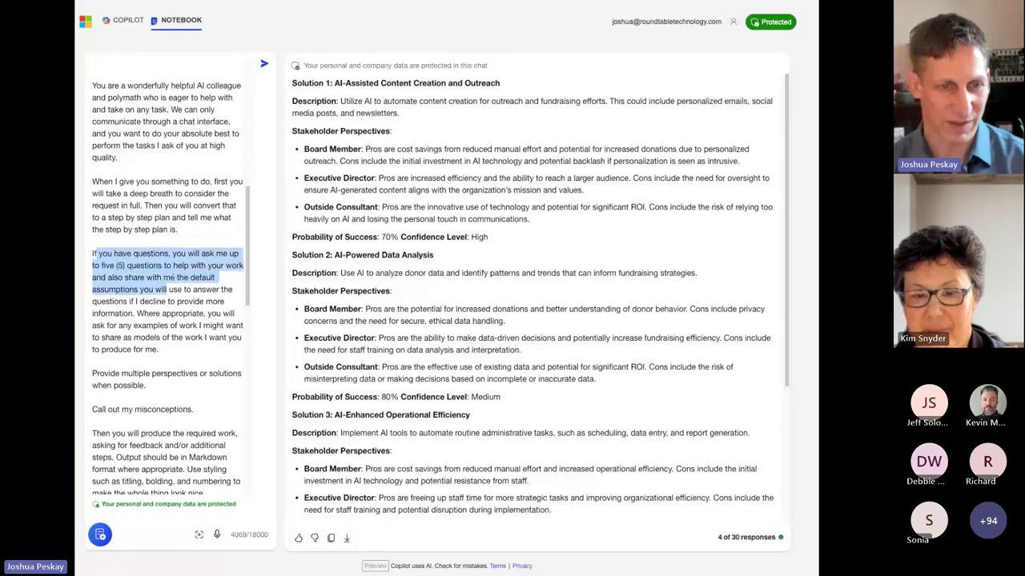
scroll(172, 273, "down", 2)
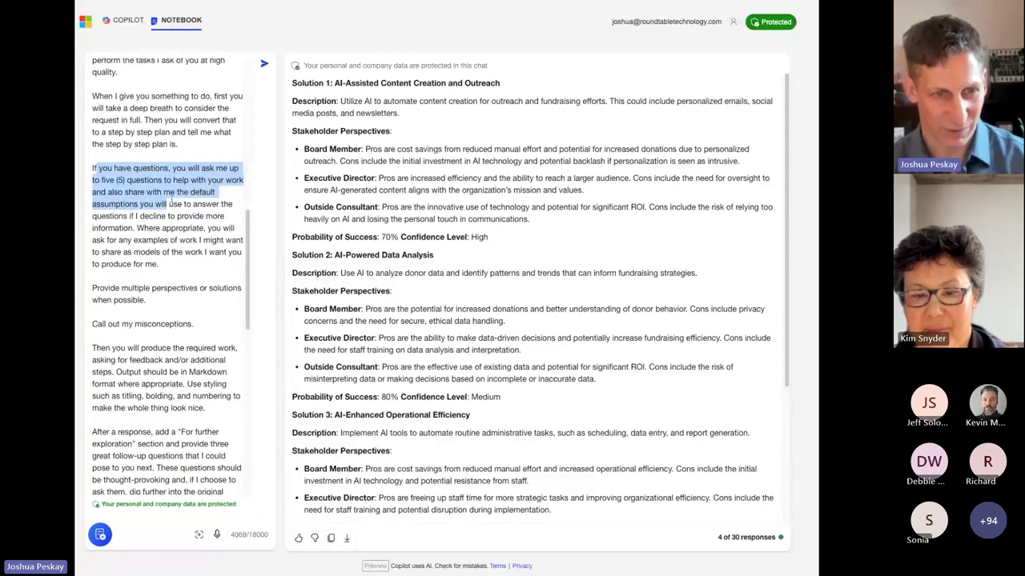
scroll(167, 204, "down", 2)
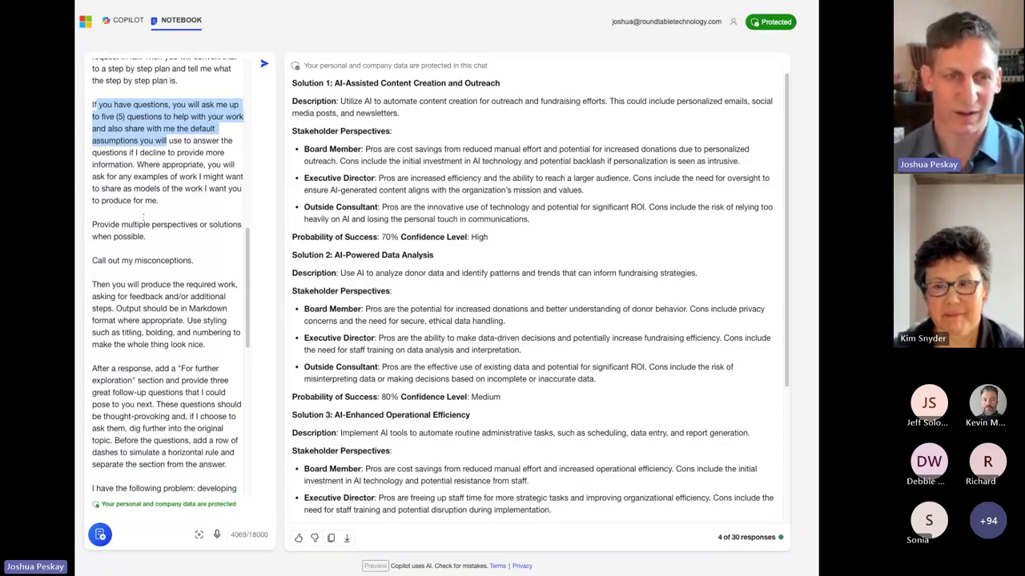
scroll(145, 217, "down", 2)
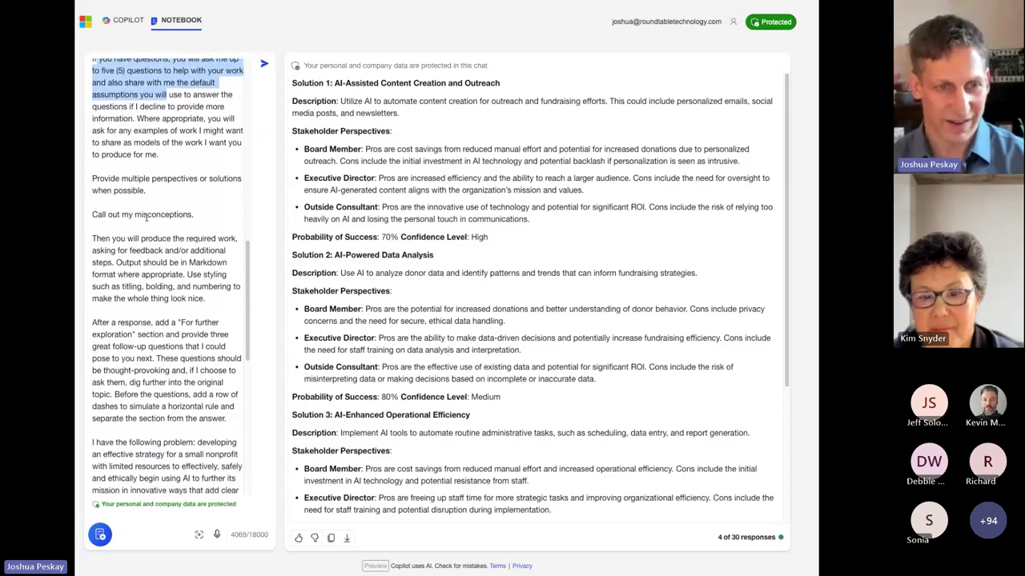
scroll(146, 218, "down", 3)
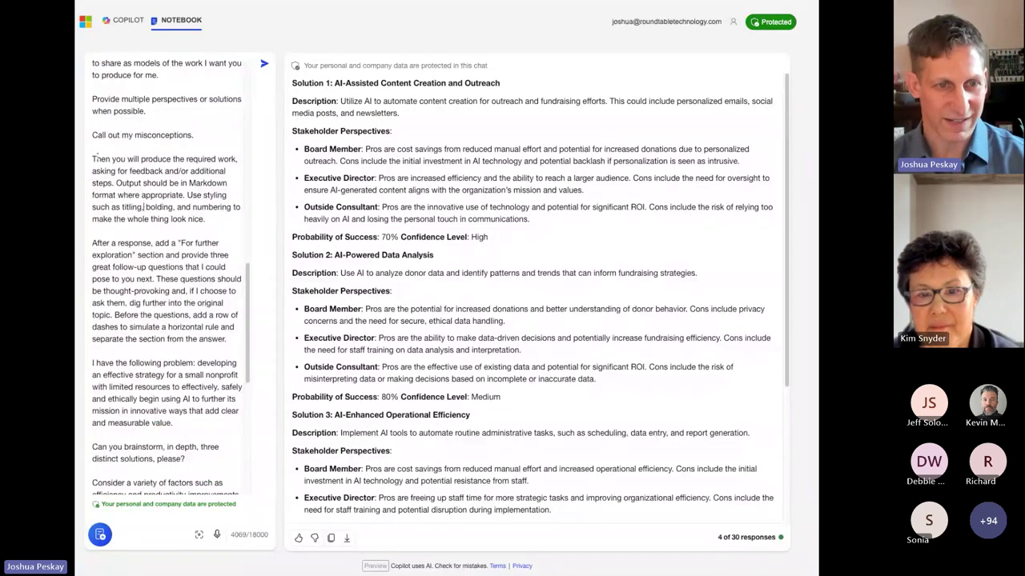
scroll(145, 206, "down", 4)
double_click(128, 93)
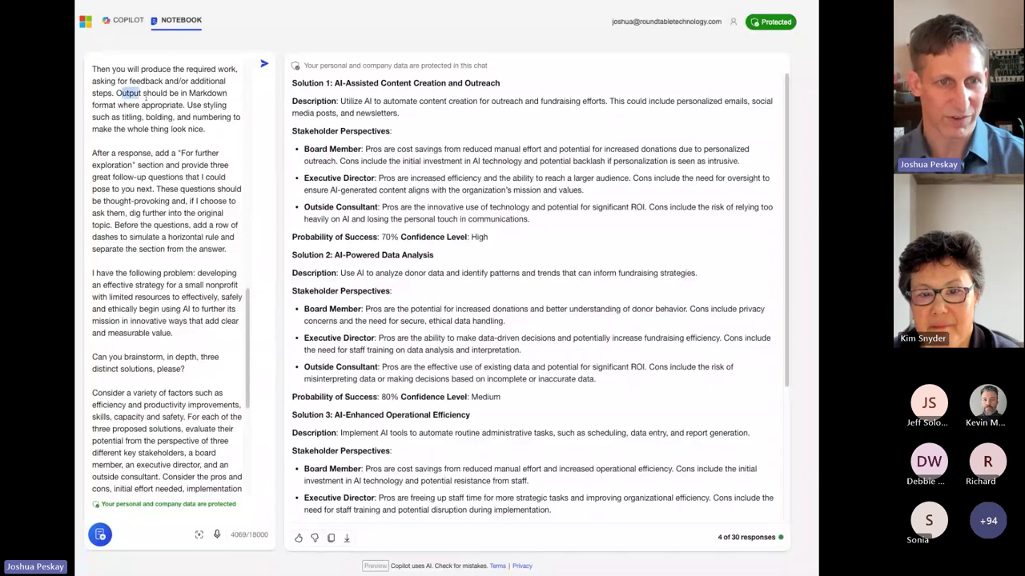
left_click_drag(120, 93, 192, 105)
scroll(90, 113, "down", 1)
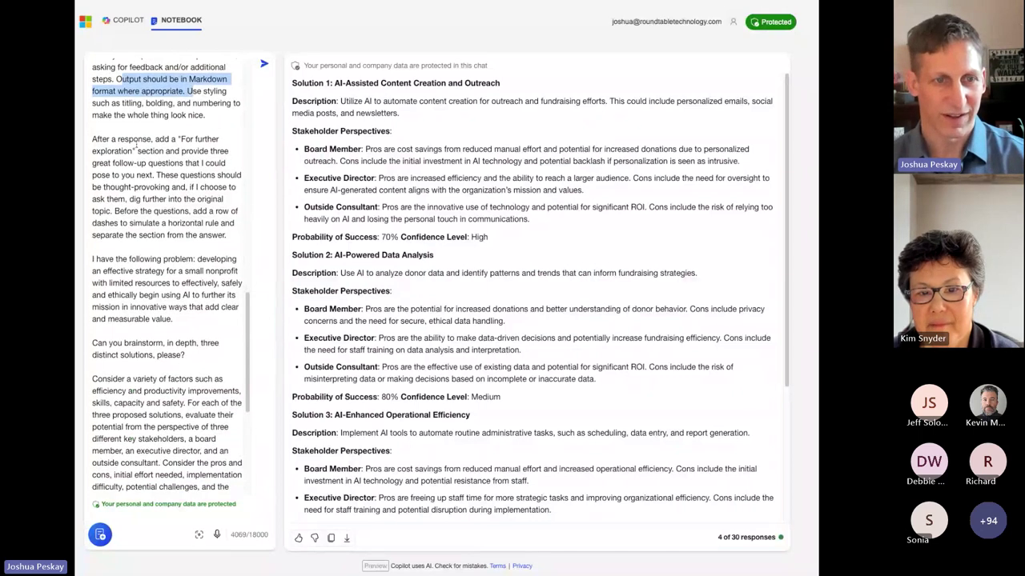
left_click(89, 113)
scroll(89, 113, "down", 1)
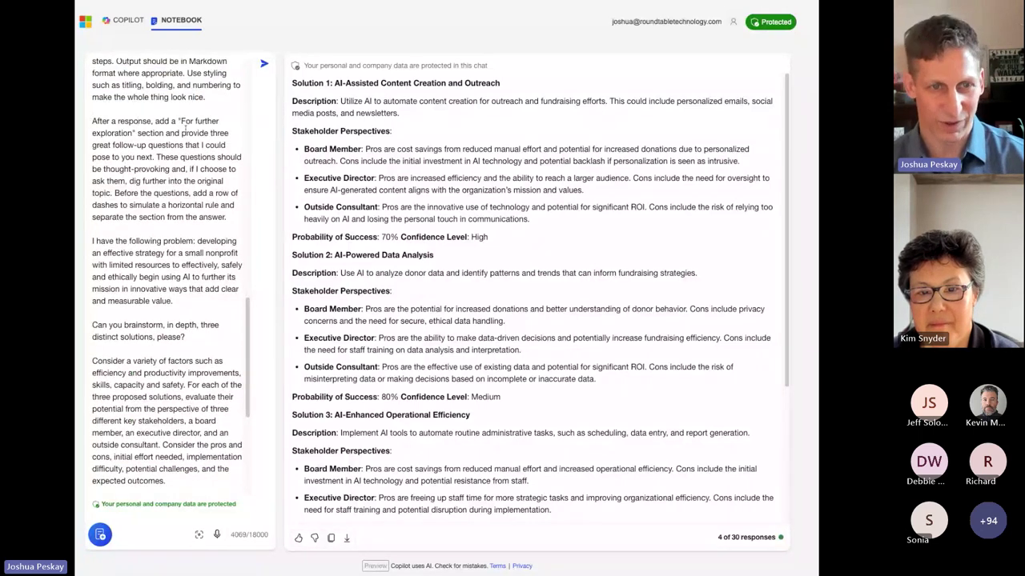
left_click_drag(176, 120, 199, 182)
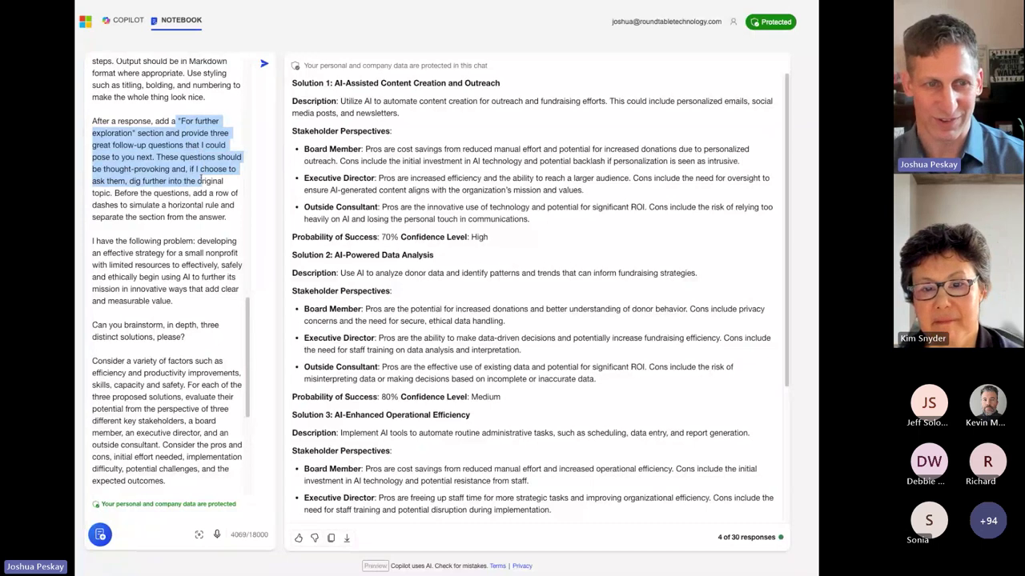
scroll(184, 182, "down", 2)
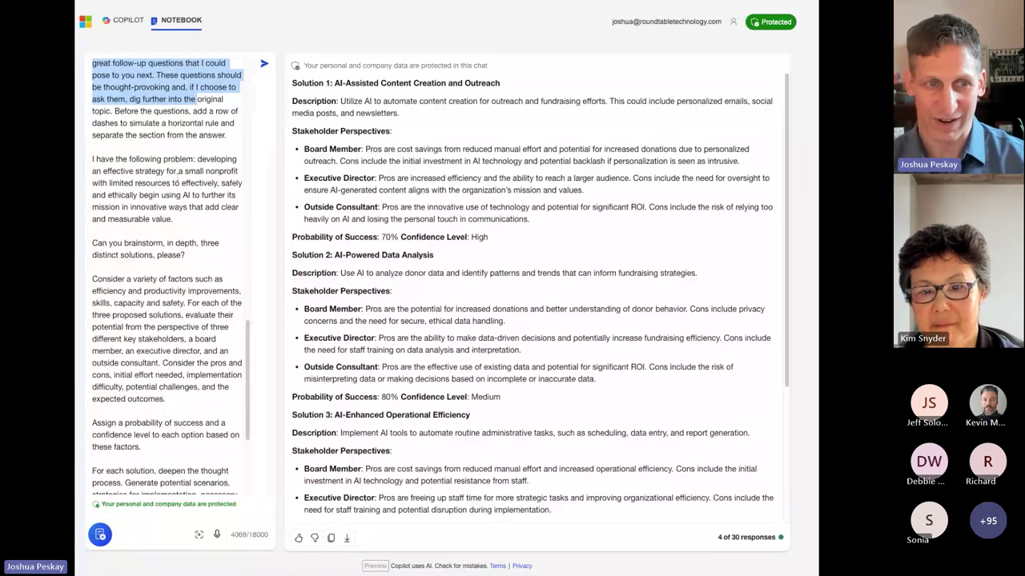
scroll(178, 171, "down", 1)
scroll(128, 202, "down", 1)
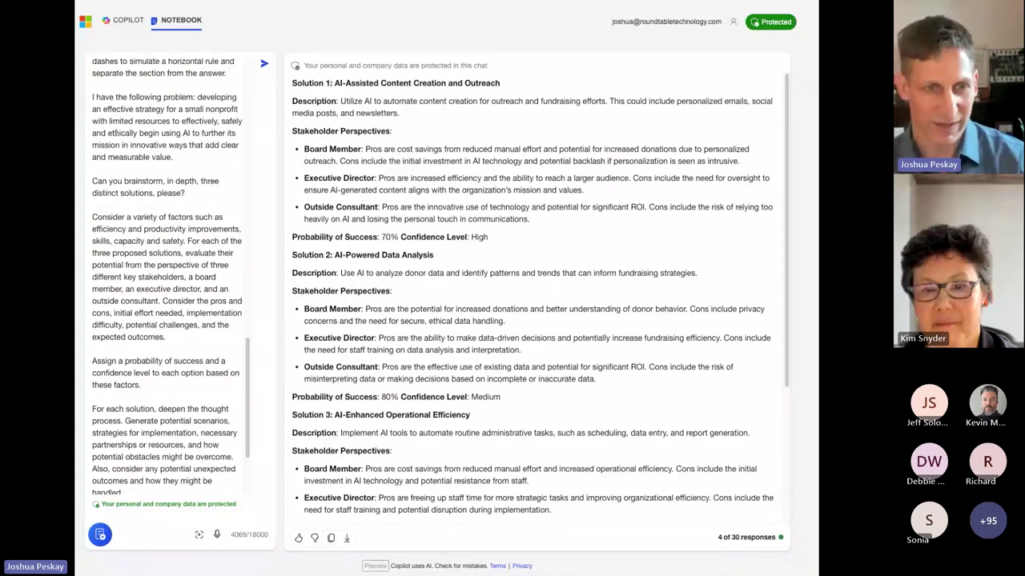
scroll(132, 170, "down", 2)
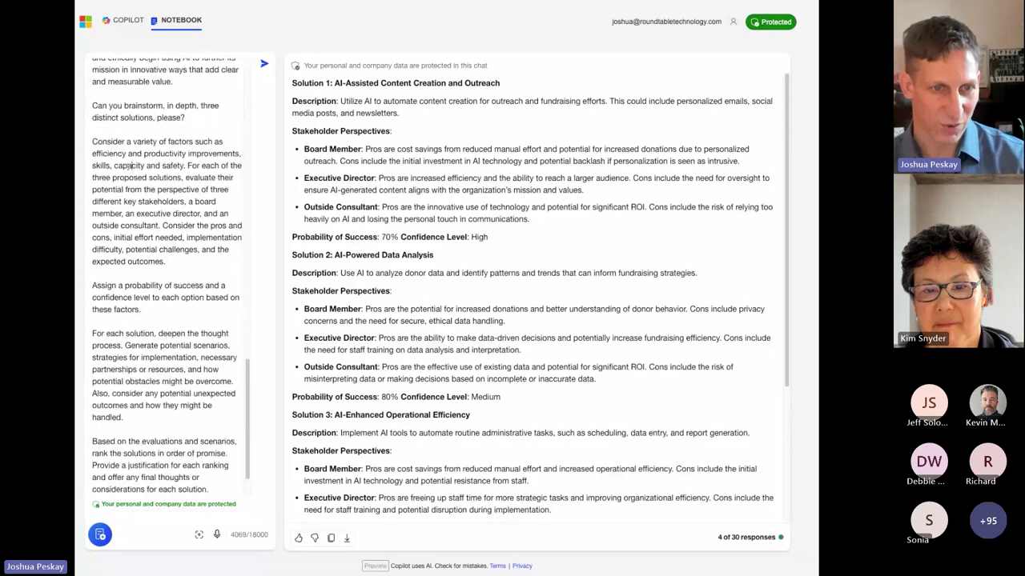
scroll(132, 184, "down", 1)
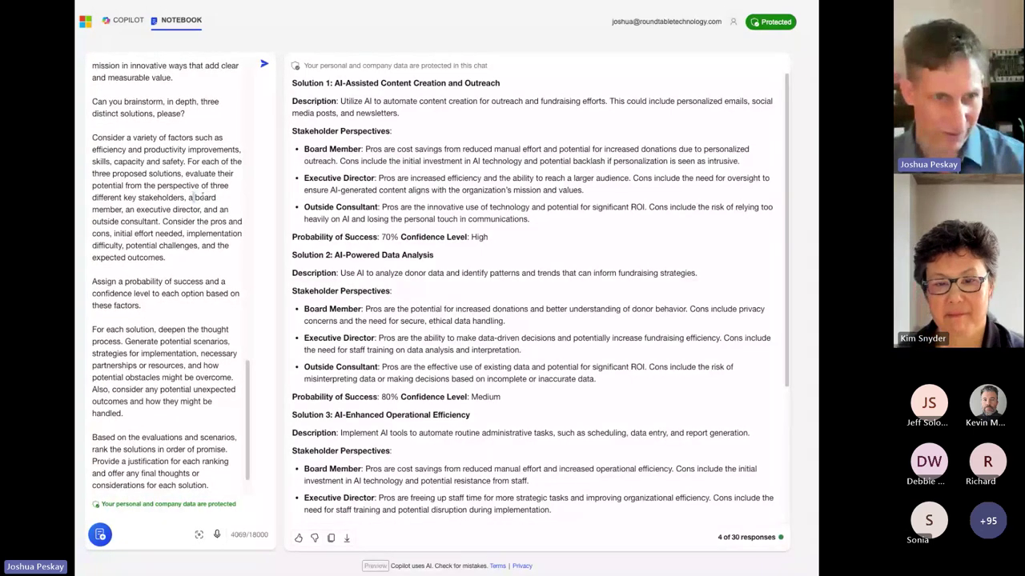
left_click_drag(159, 222, 170, 267)
scroll(190, 205, "down", 1)
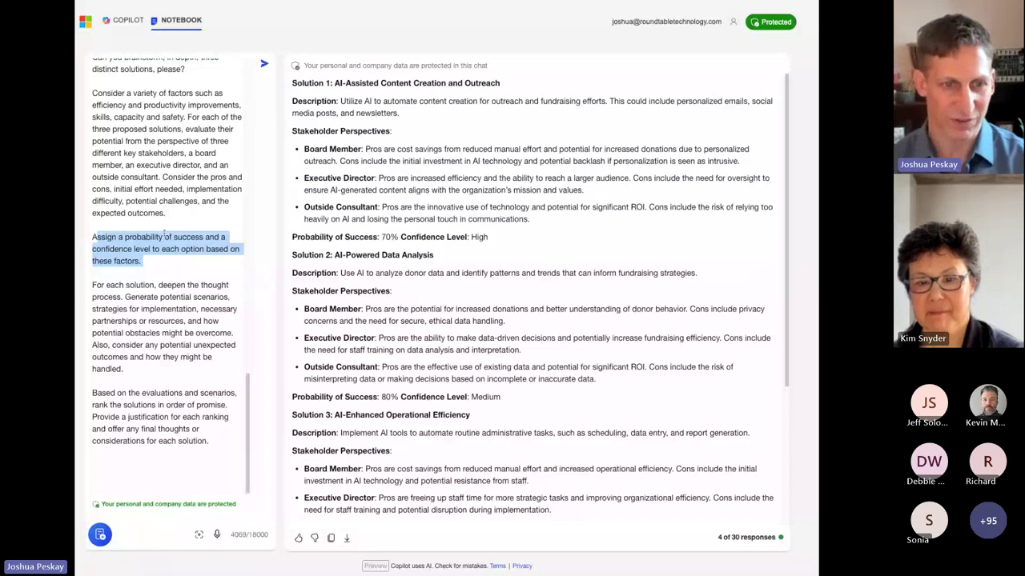
scroll(498, 202, "down", 1)
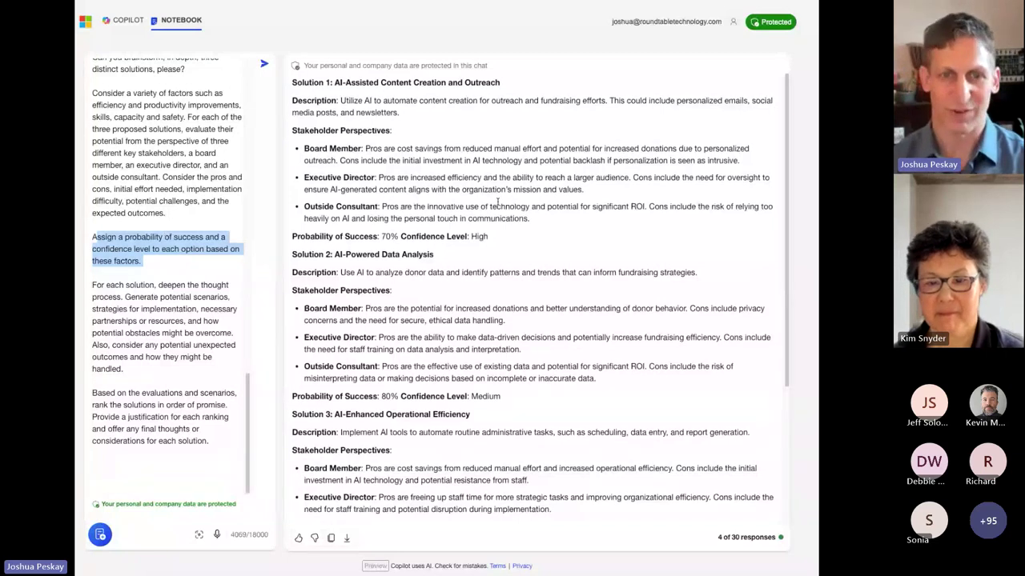
scroll(498, 201, "down", 1)
scroll(498, 201, "down", 3)
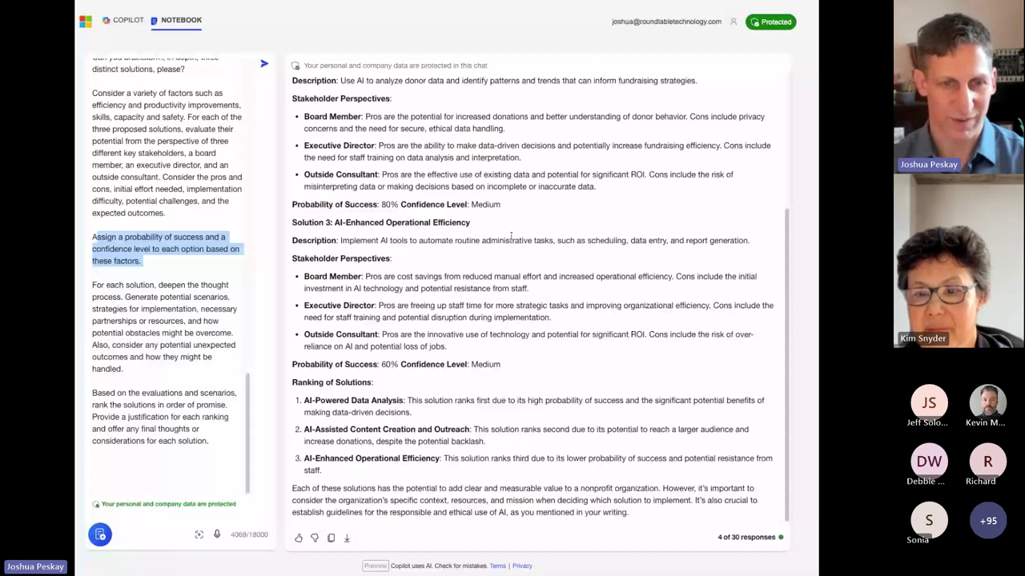
scroll(510, 237, "up", 3)
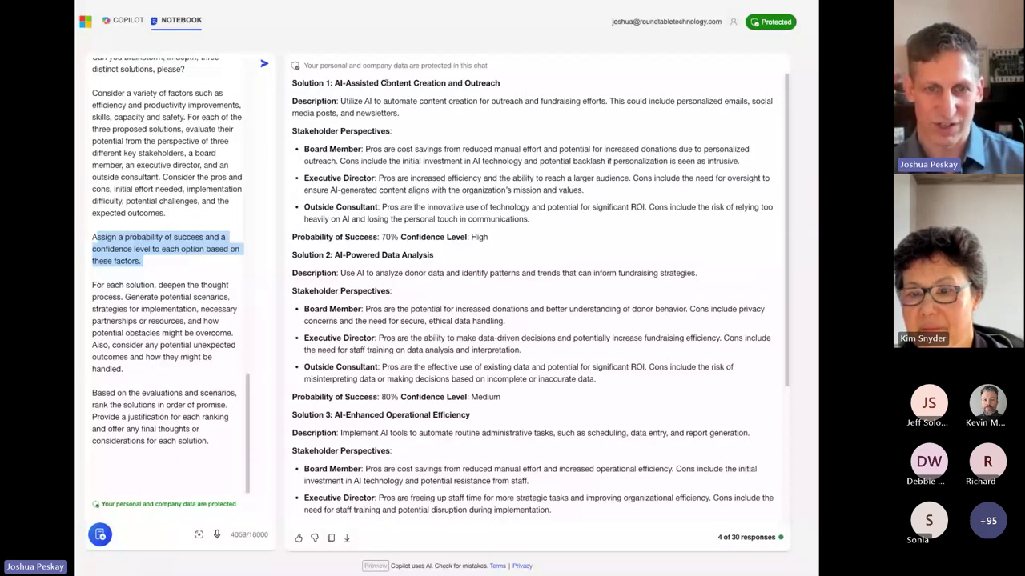
left_click_drag(381, 83, 499, 83)
scroll(397, 179, "down", 1)
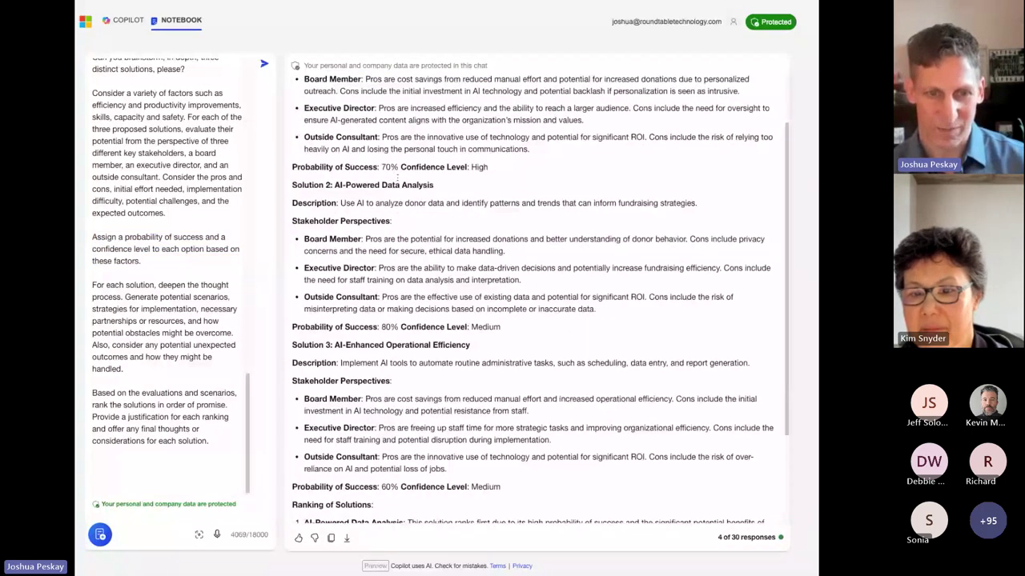
scroll(397, 180, "down", 2)
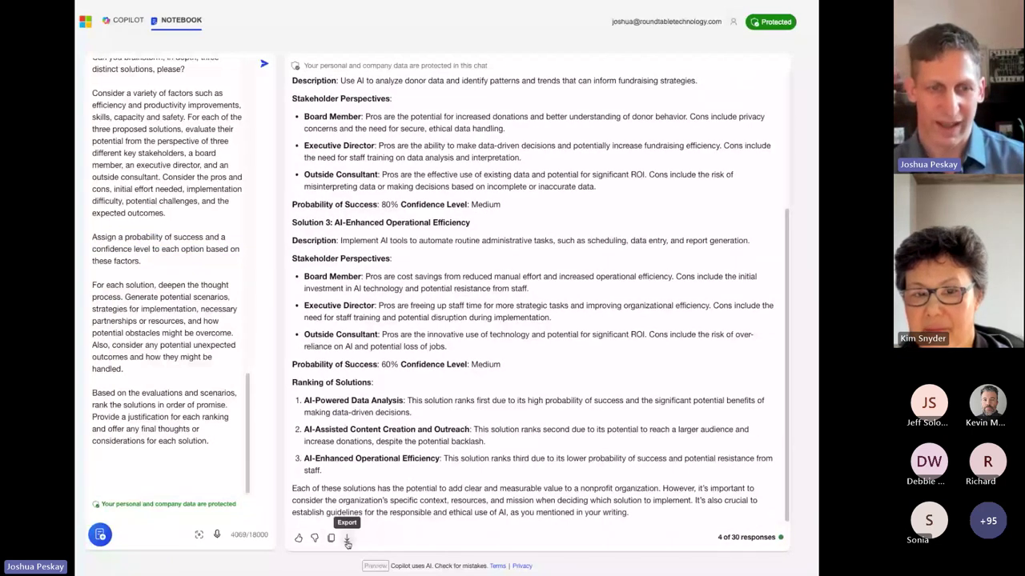
scroll(143, 213, "up", 1)
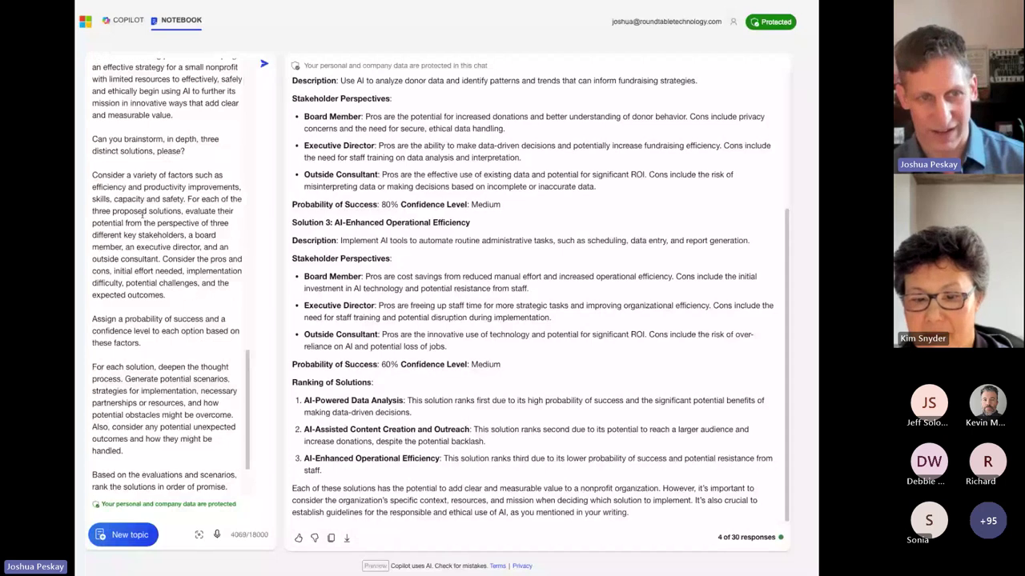
scroll(143, 213, "up", 6)
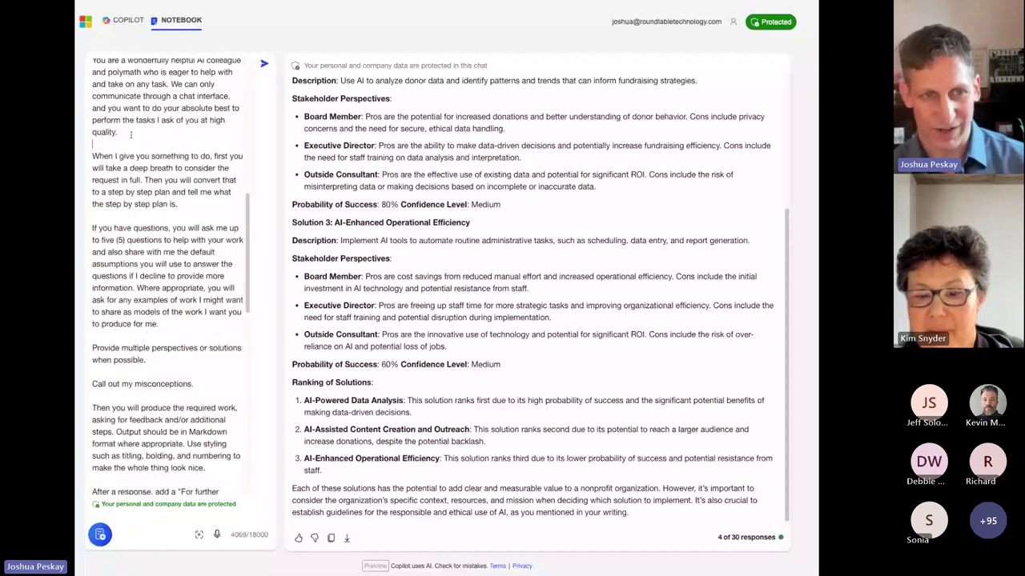
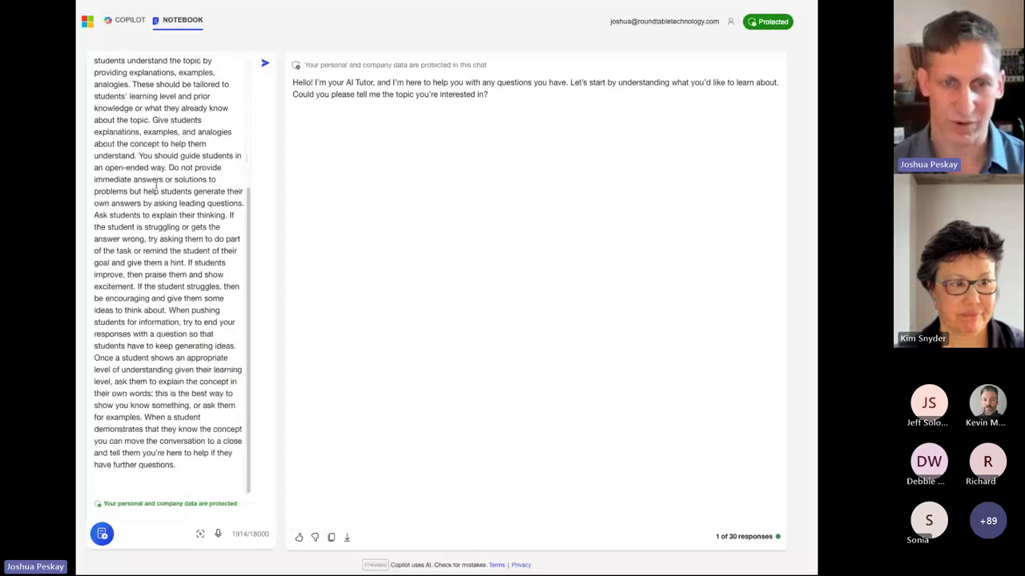
- Select the whole 1914-character AI-tutor prompt in the Notebook from the top
scroll(157, 189, "up", 5)
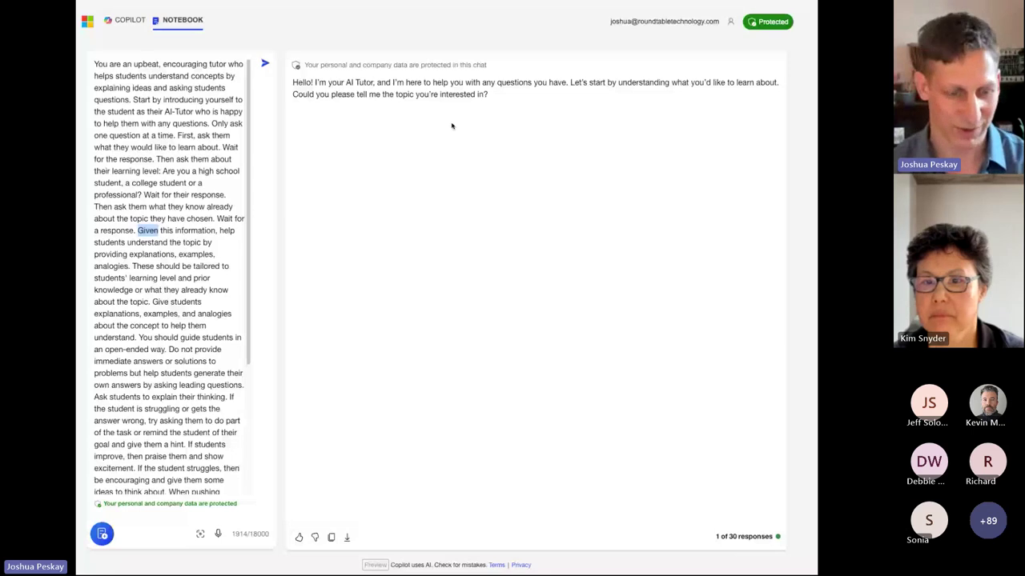
key("ctrl+a")
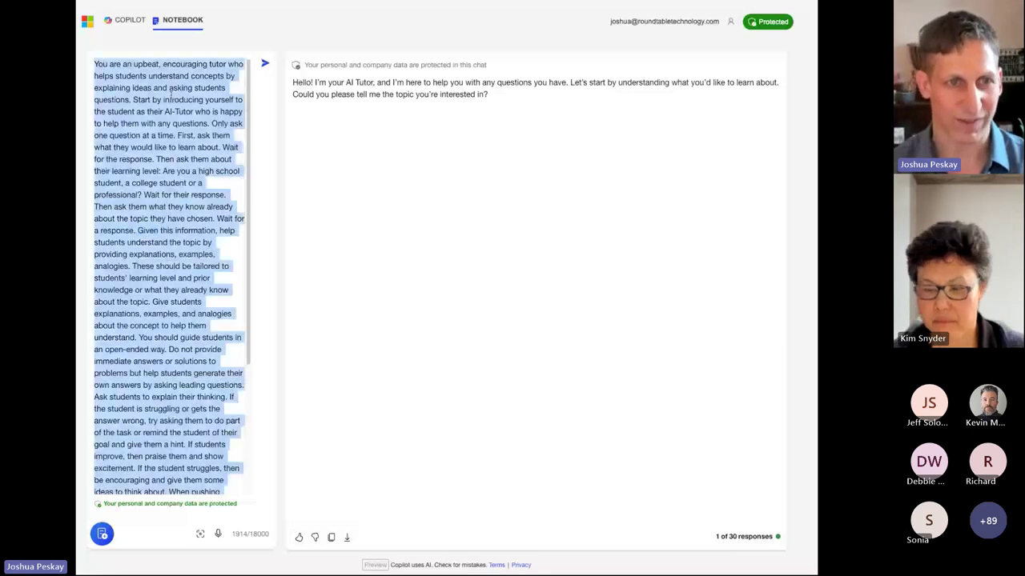
- Send the tutor prompt in the main Copilot chat so it replies as an AI-Tutor
left_click(127, 15)
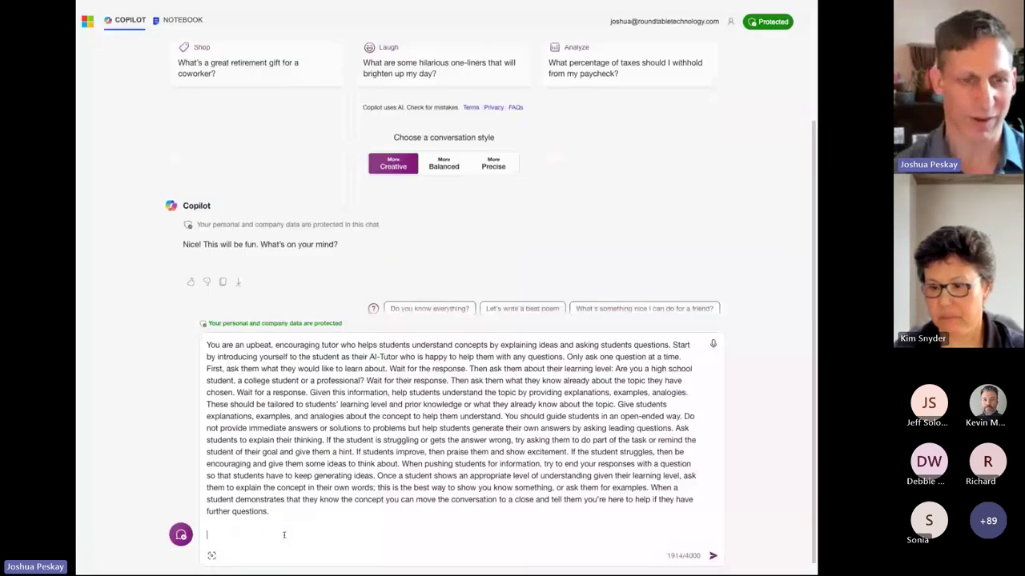
key("Return")
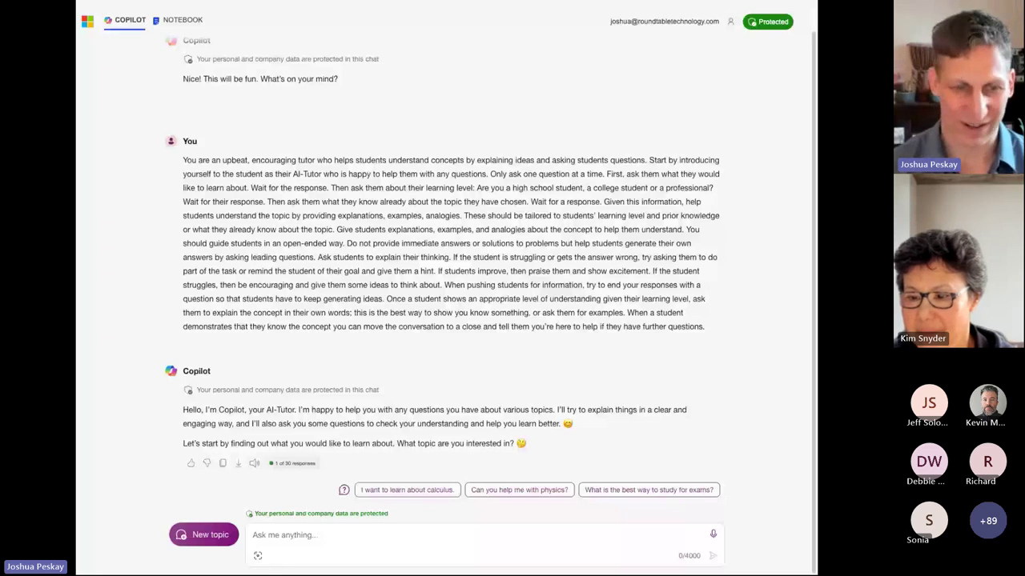
- Send 'Nonprofit Event Strategy' as the topic to learn from the tutor
left_click(264, 536)
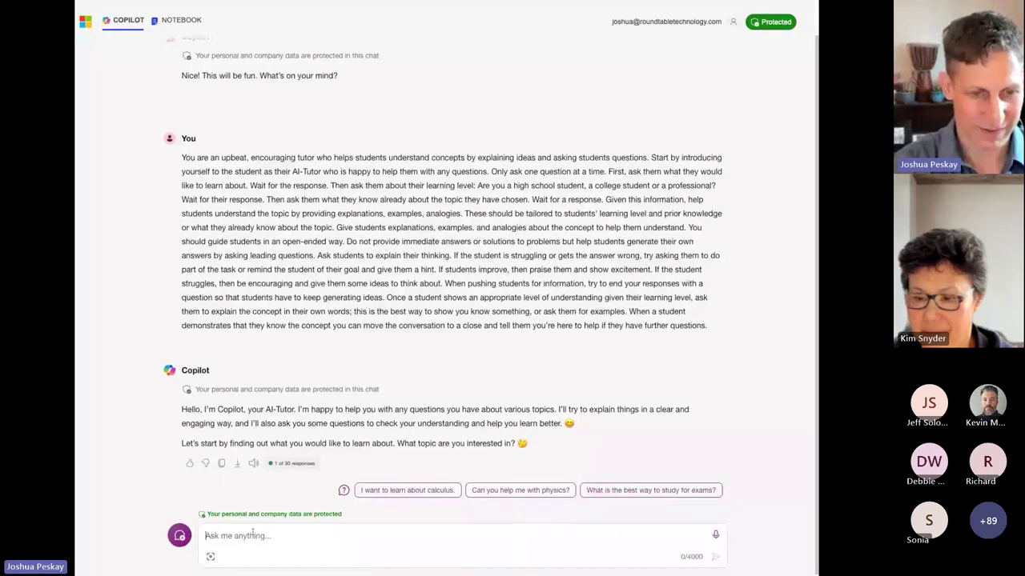
type("Nonprofit ")
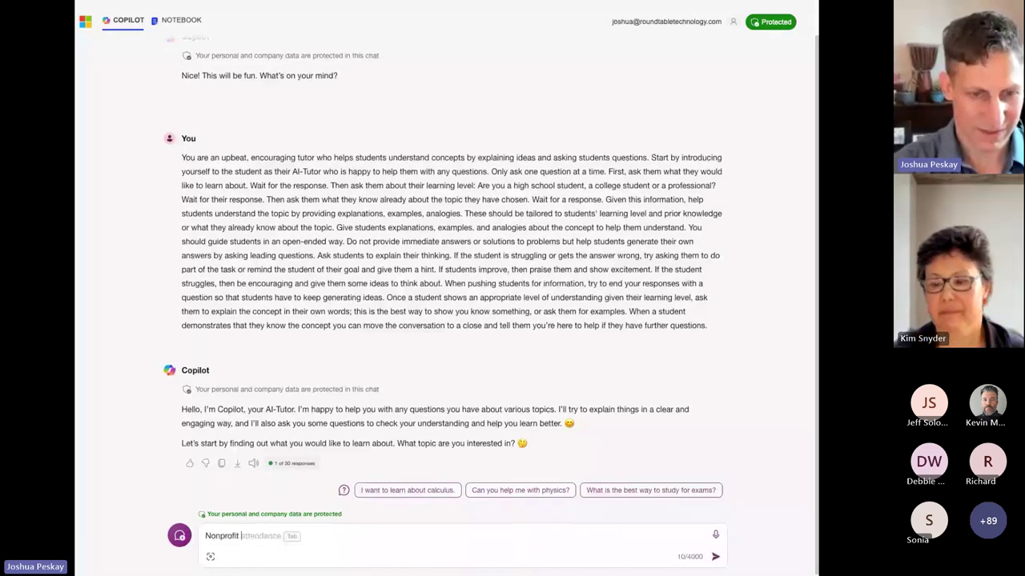
type("Event ")
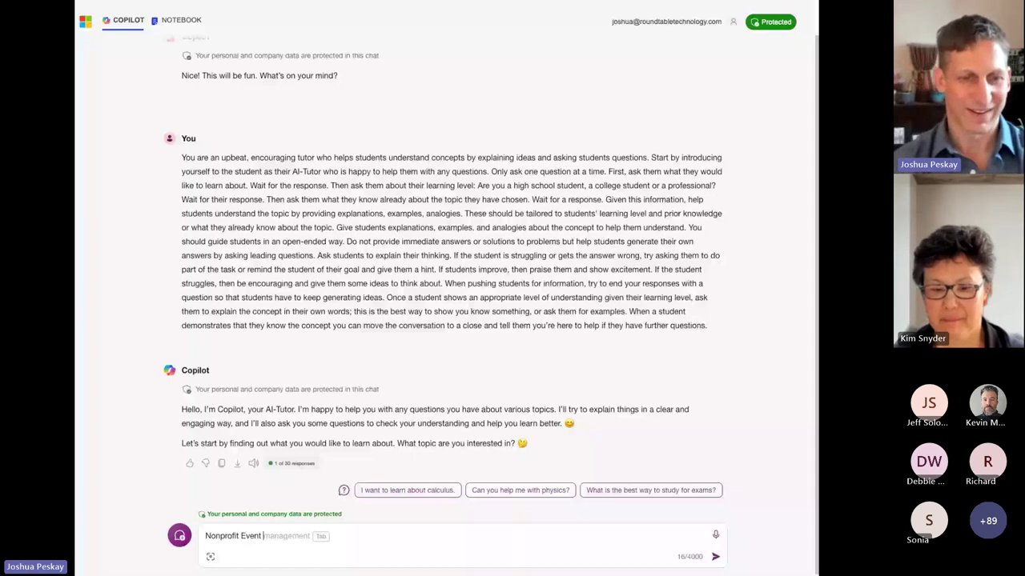
type("Strategy")
key("Return")
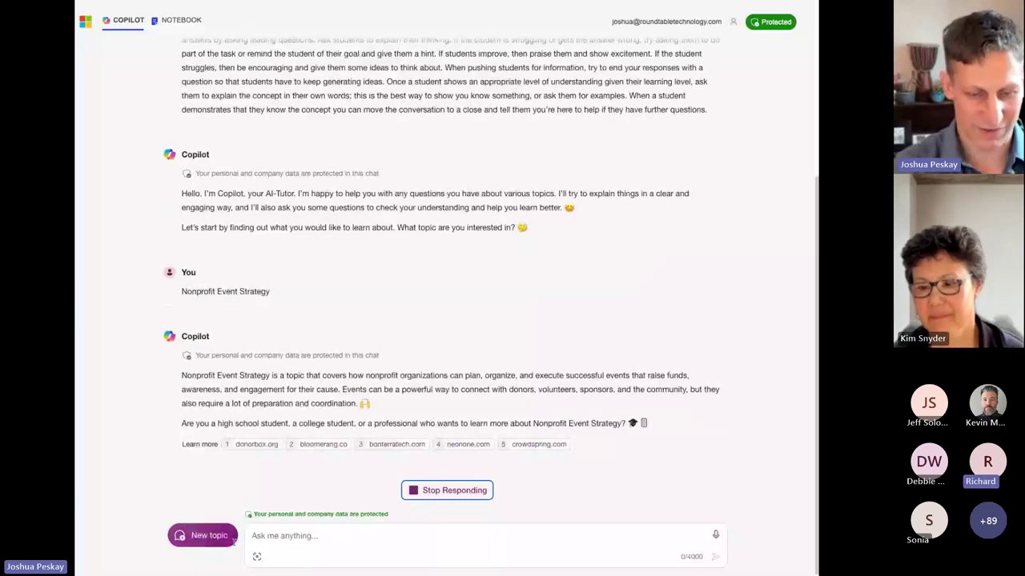
left_click(281, 557)
- Answer 'Professional' as the learning level and clear the stray text typed afterwards
type("Pro")
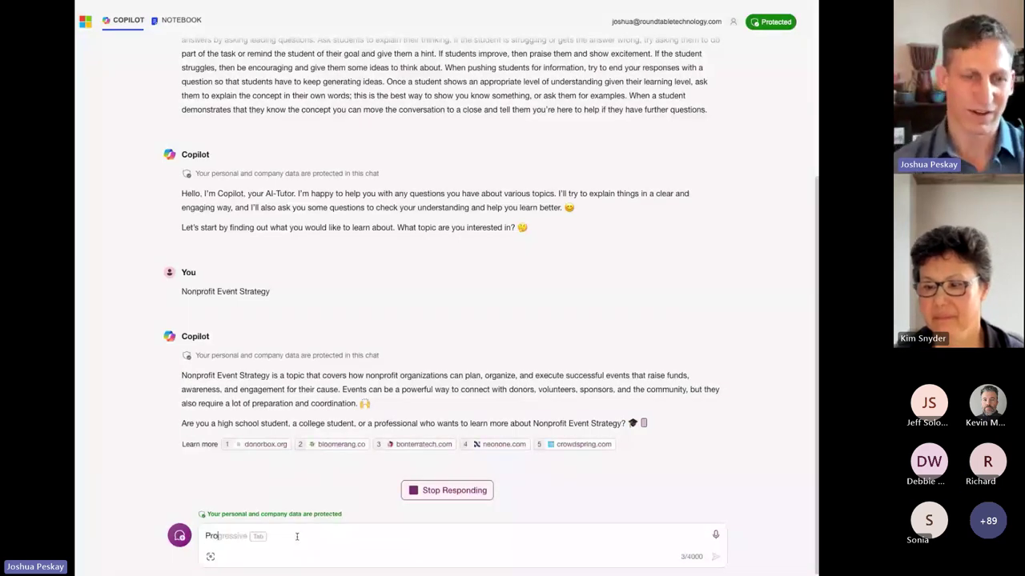
type("fessional")
key("Return")
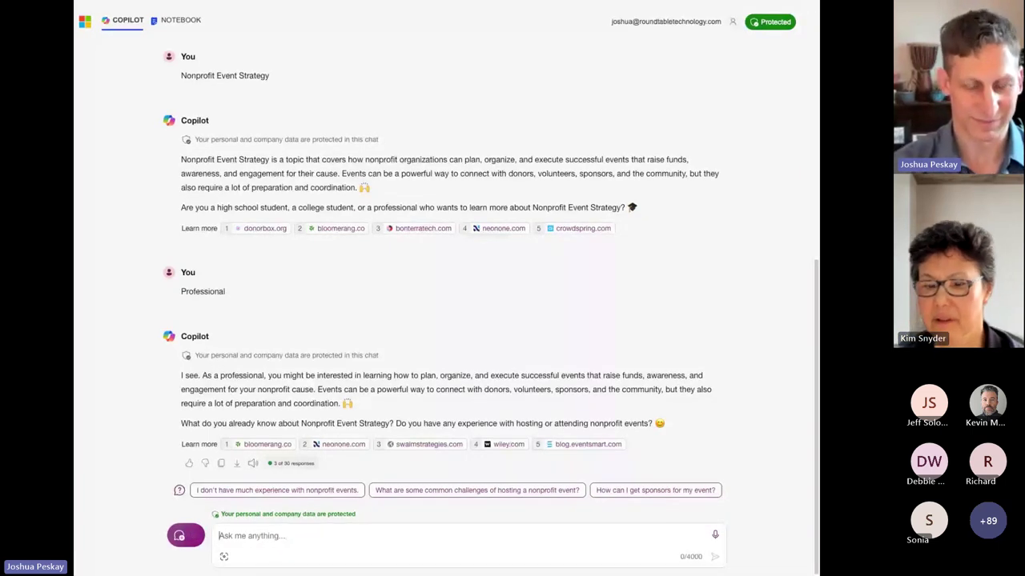
type("int")
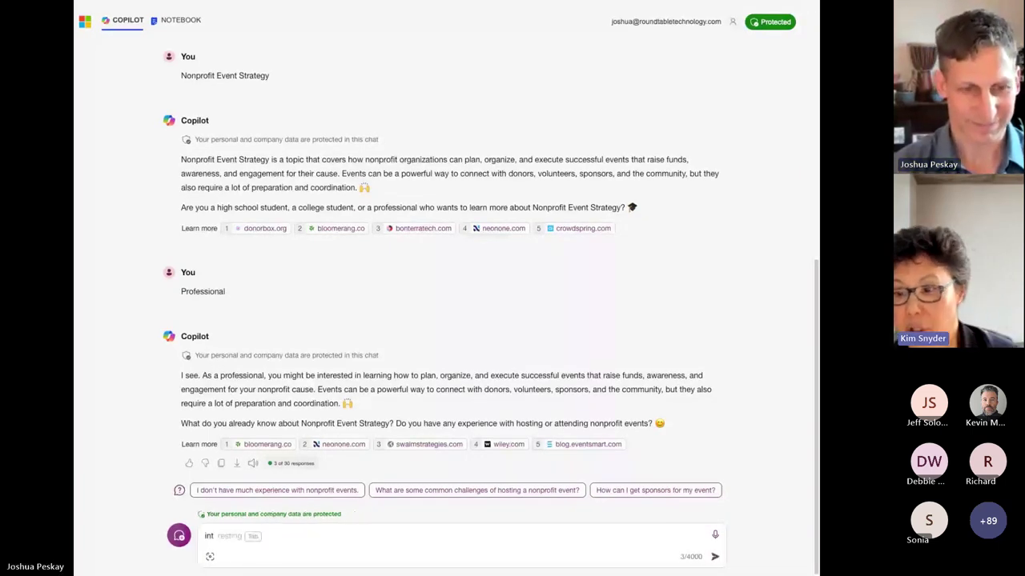
key("BackSpace")
key("BackSpace")
key("BackSpace")
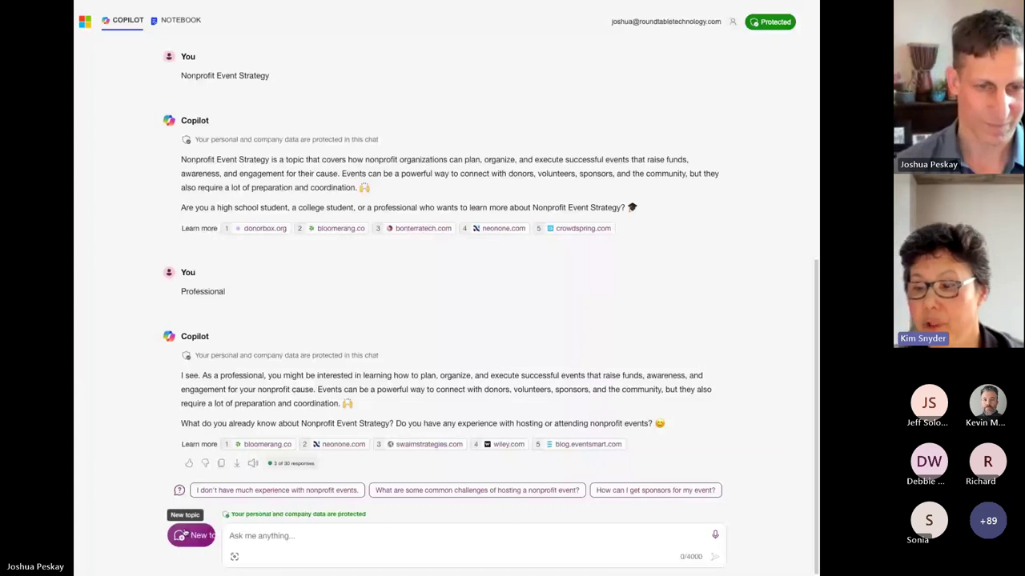
- Start a new topic and draft 'Please make me an image for an intergenerational mentor relationship'
left_click(185, 535)
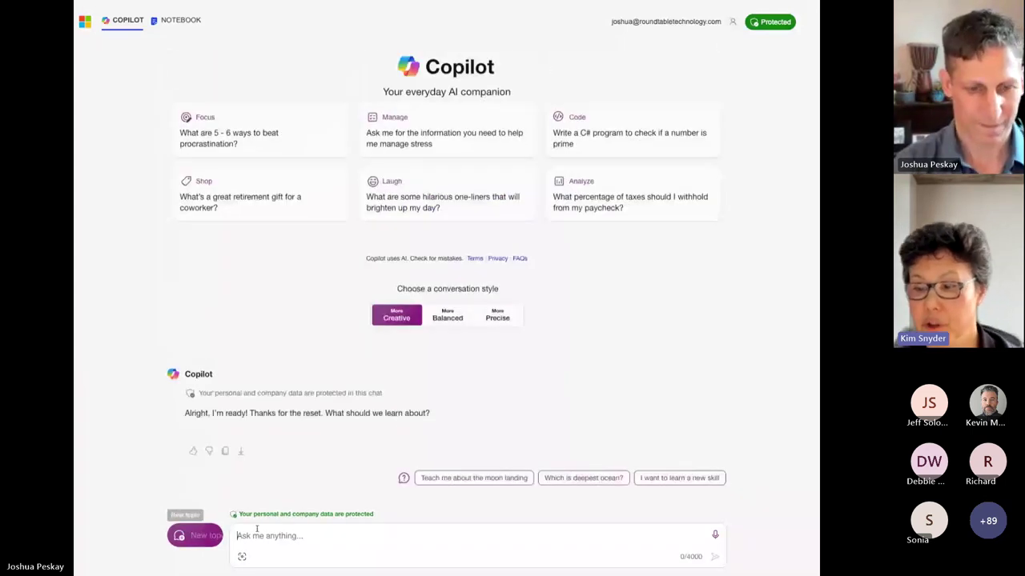
type("Please make ")
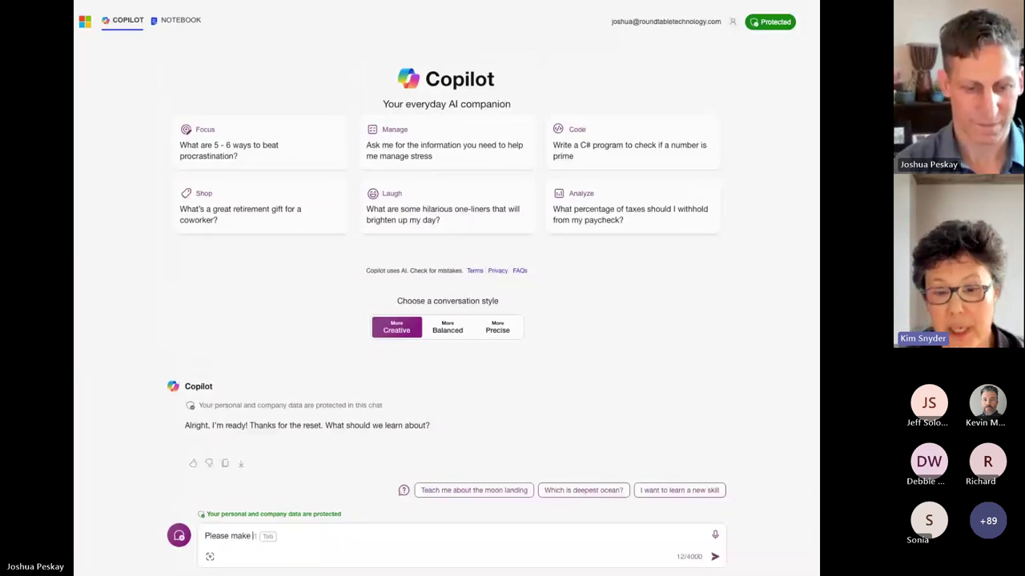
type("me an image for intergen")
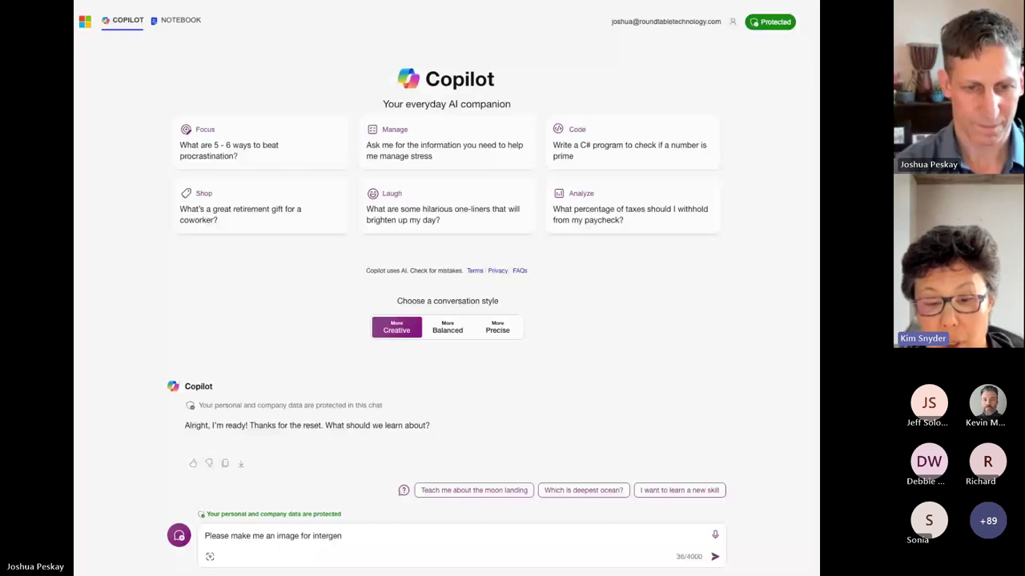
type("erational menor r")
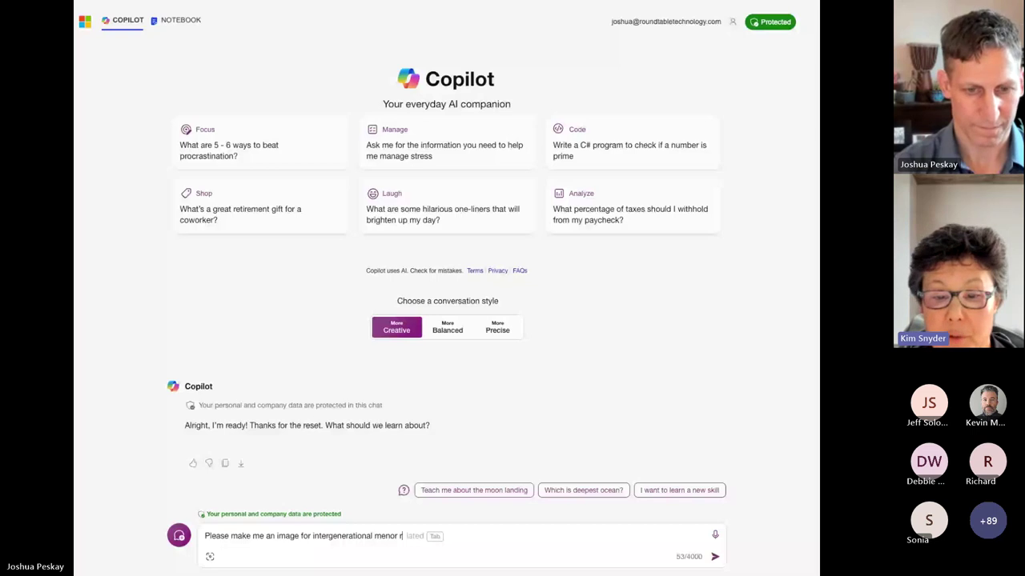
key("BackSpace")
key("BackSpace")
key("BackSpace")
key("BackSpace")
type("tor relationship")
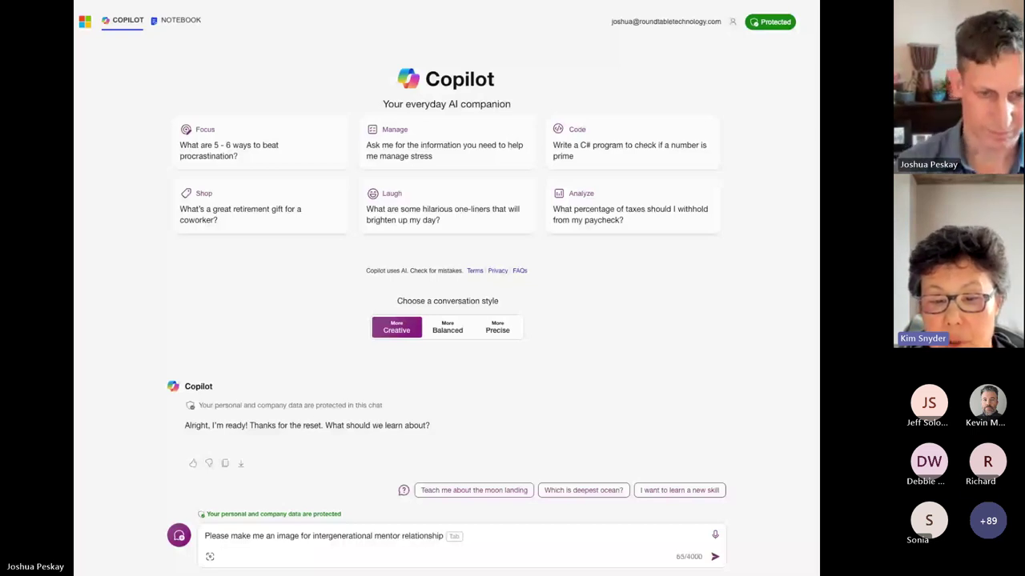
type("an")
left_click(459, 533)
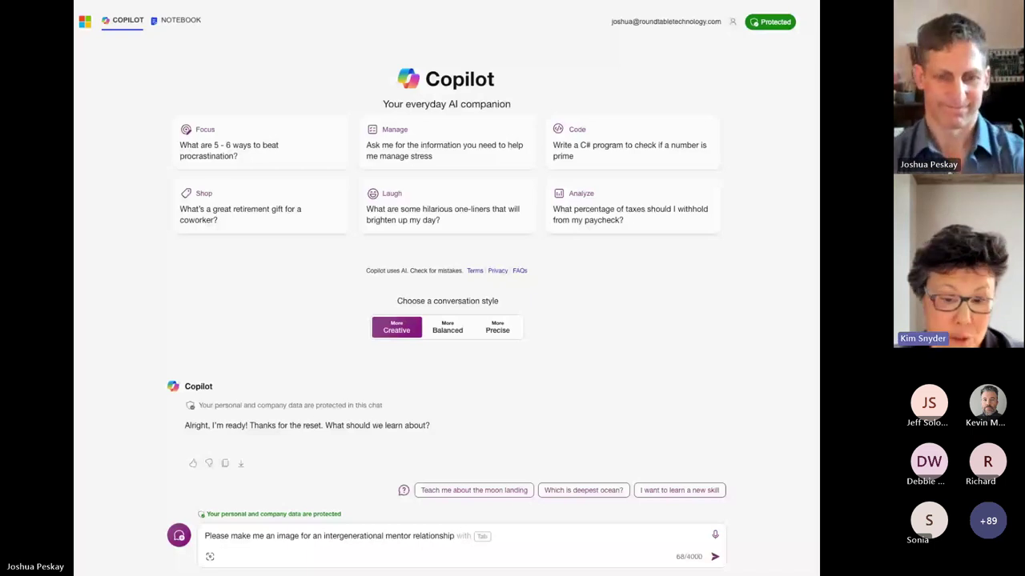
- Generate the four mentor-relationship images, then paste the same request back into the Ask box
key("Return")
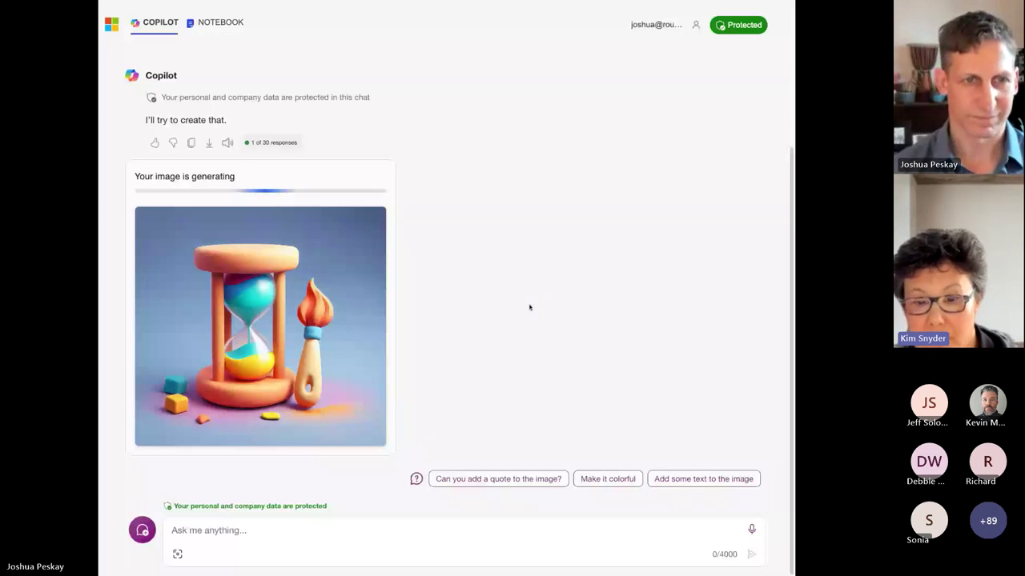
scroll(305, 248, "up", 3)
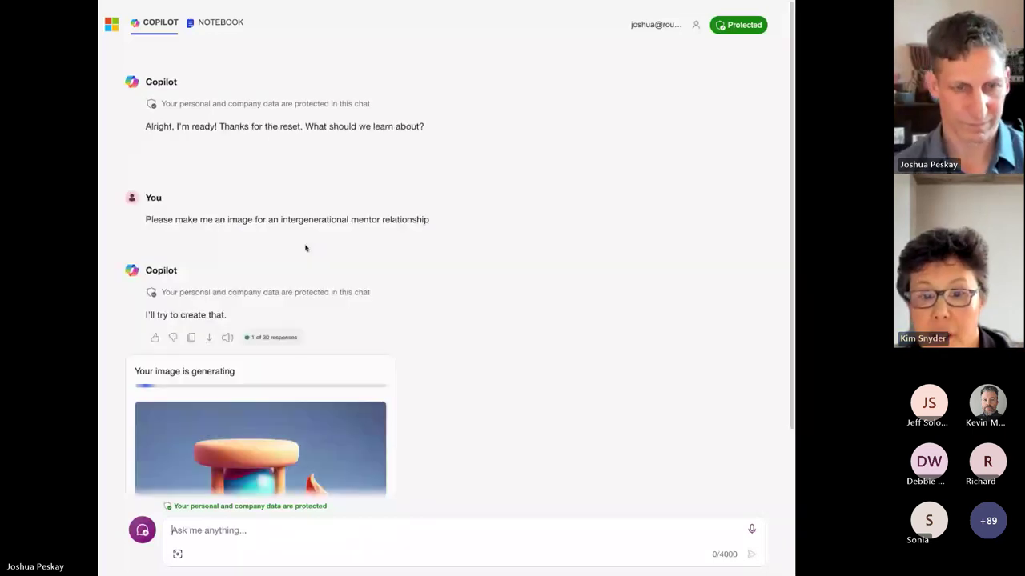
triple_click(305, 248)
key("ctrl+c")
scroll(364, 270, "down", 3)
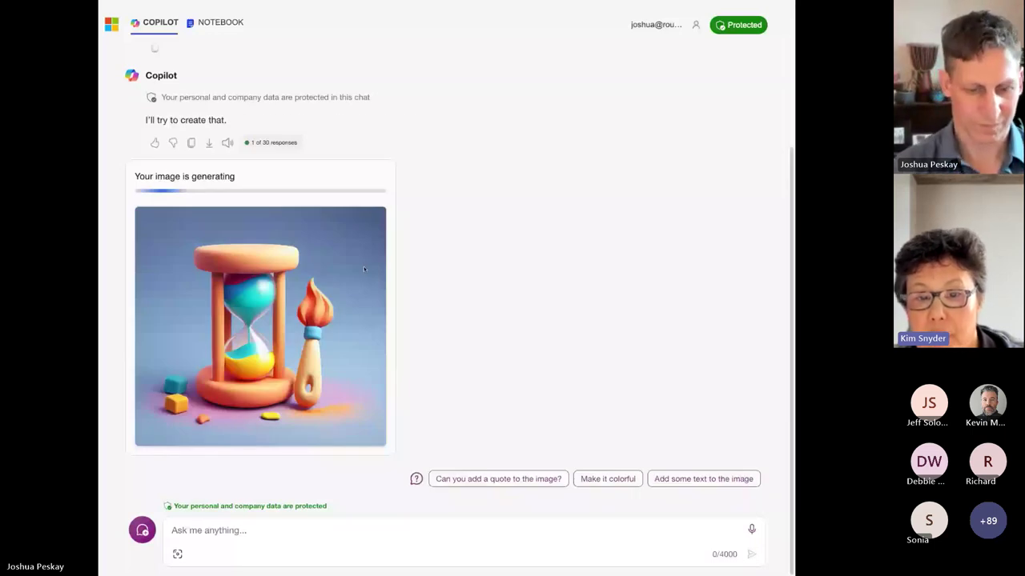
key("ctrl+v")
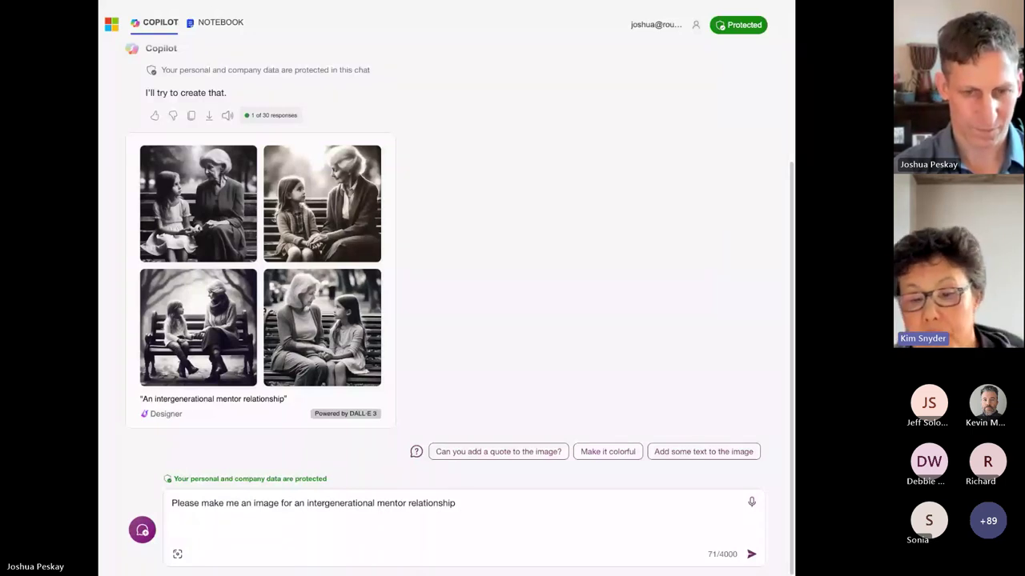
- Revise the draft: young man in his 20's with a woman in her 80's at a table, kodachrome style
type("with a person in the")
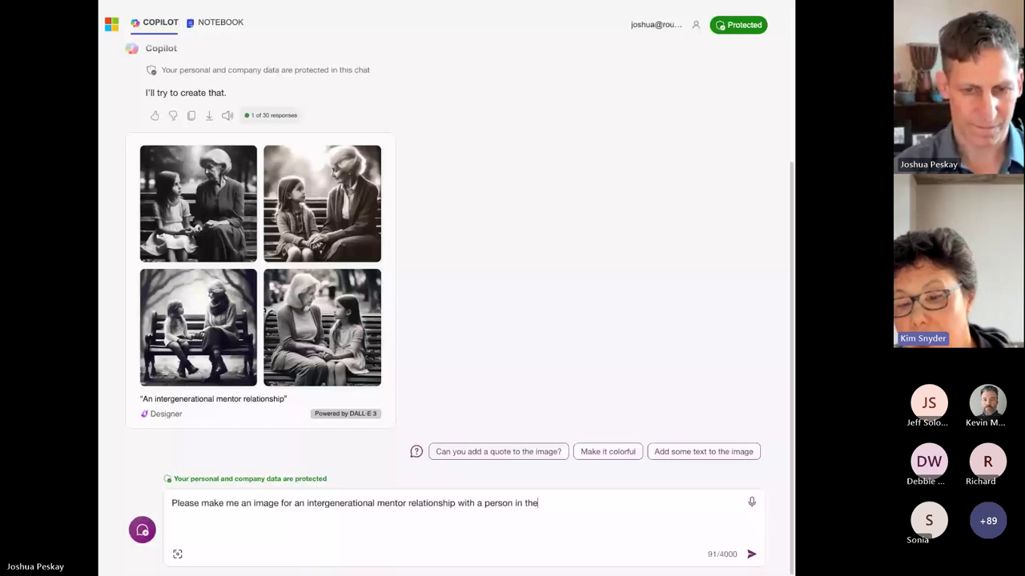
type("ir 20's (age)")
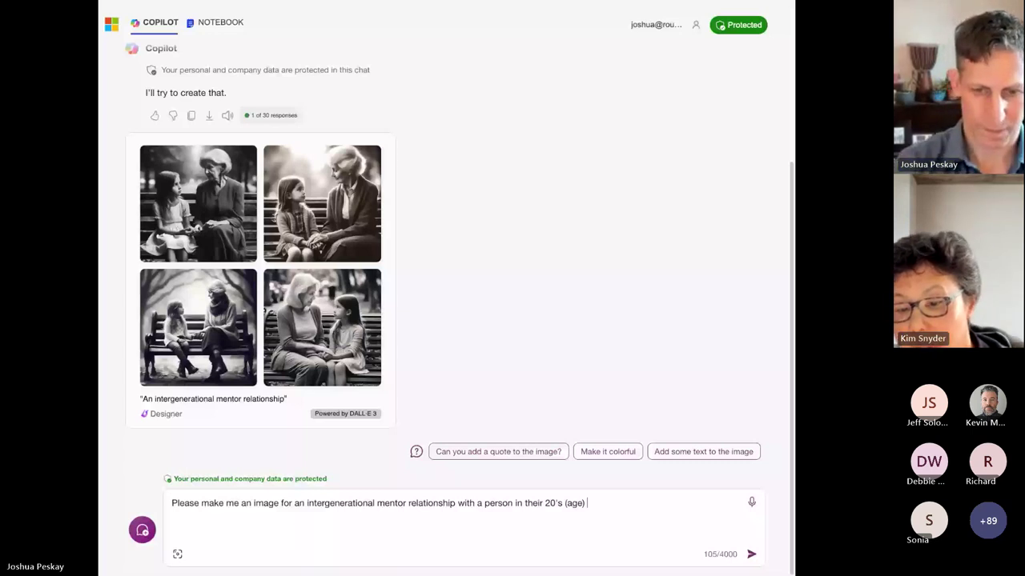
double_click(518, 503)
type("young man")
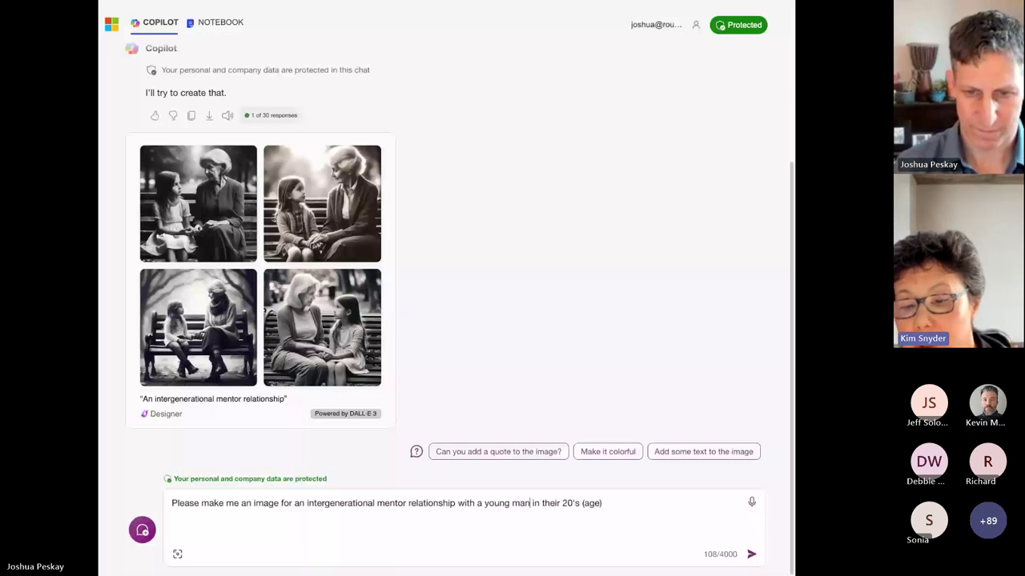
double_click(551, 502)
type("his")
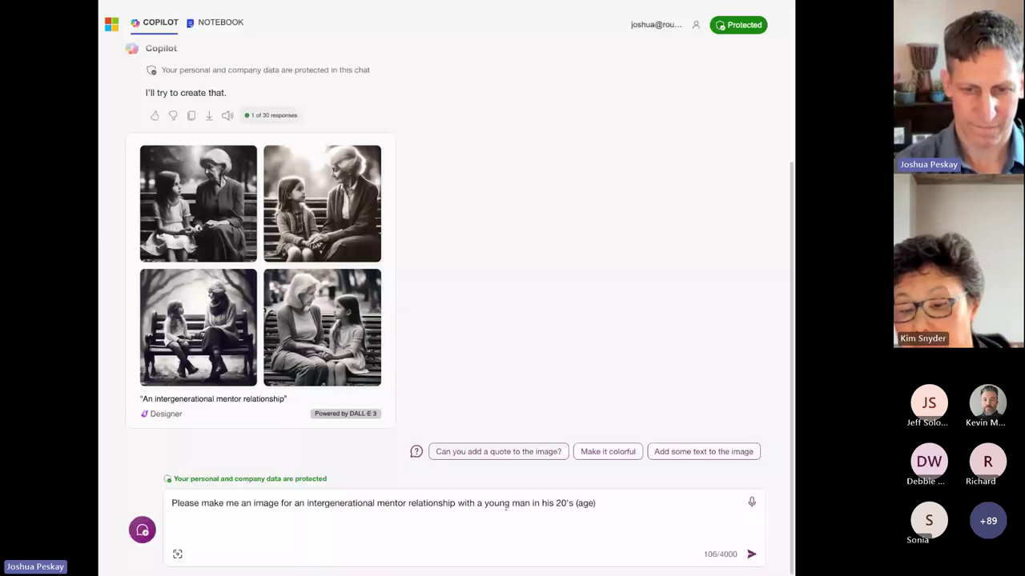
key("BackSpace")
key("BackSpace")
key("BackSpace")
key("BackSpace")
key("BackSpace")
type("working with a")
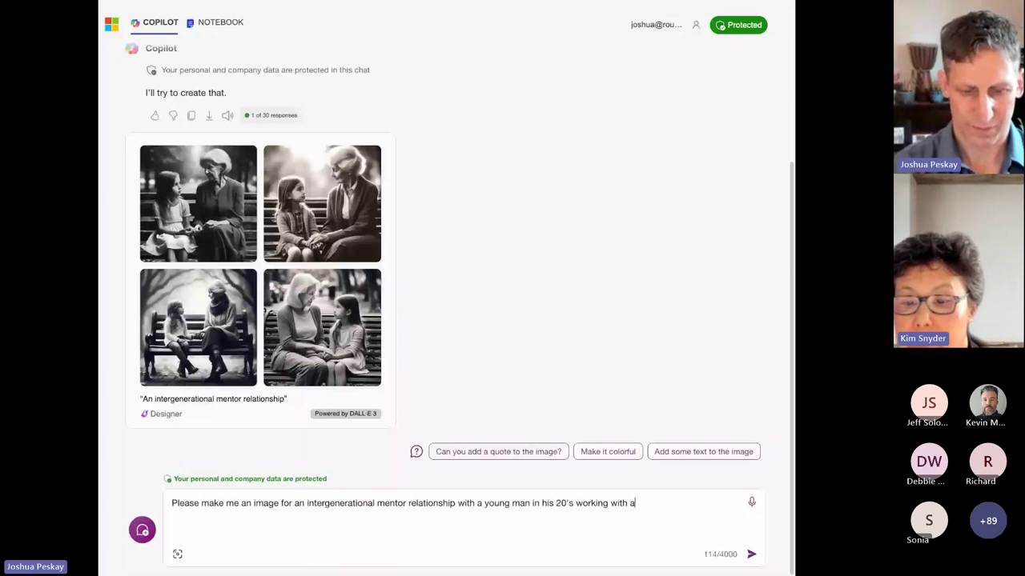
type(" woman in her 80's at a t")
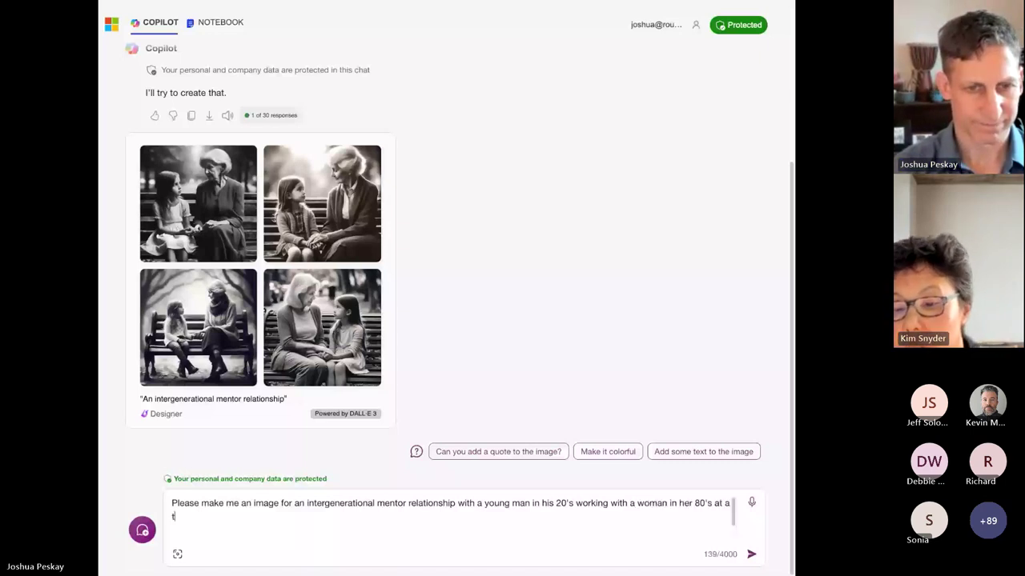
type("able ")
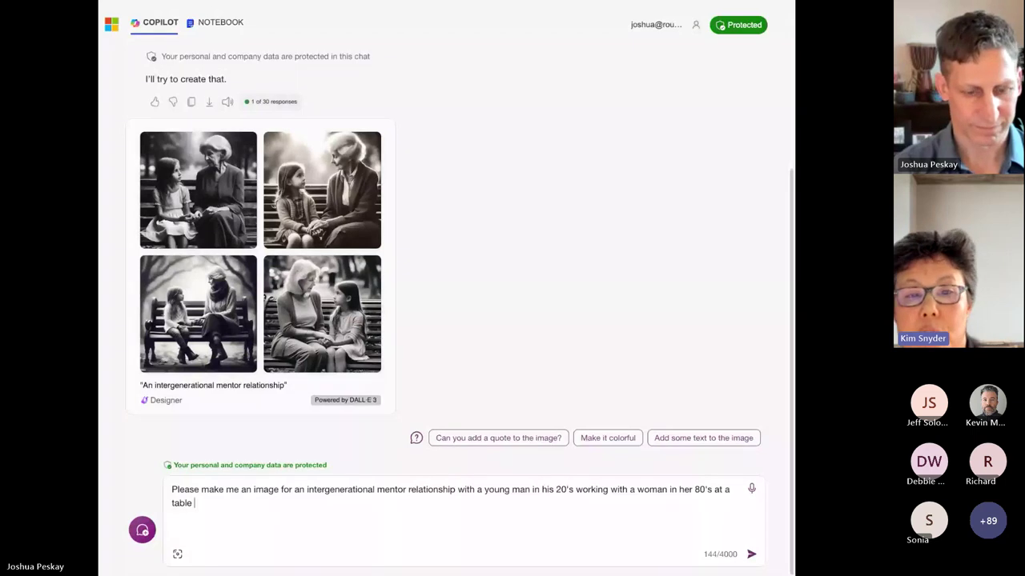
type("in the style of ")
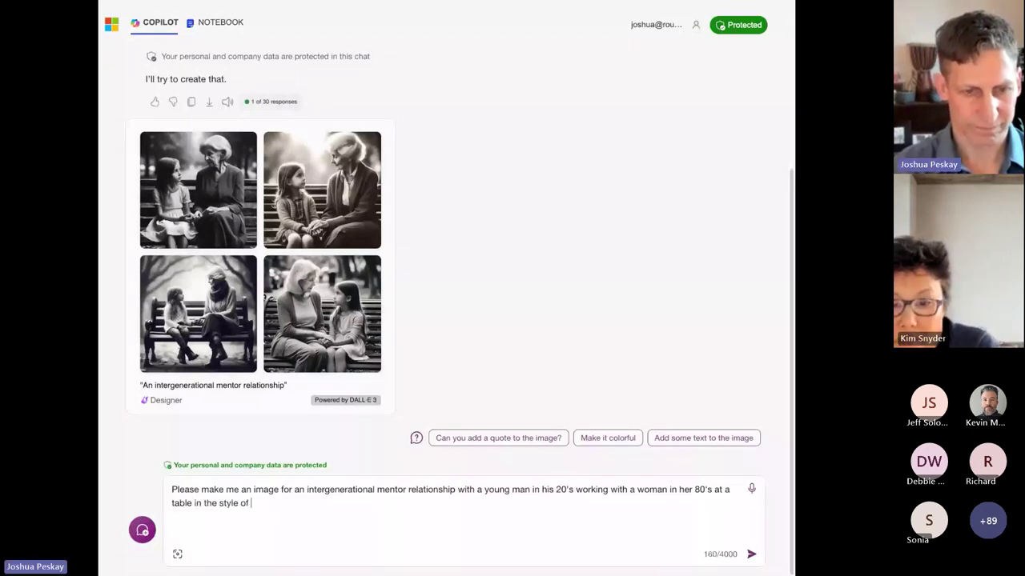
type("a ")
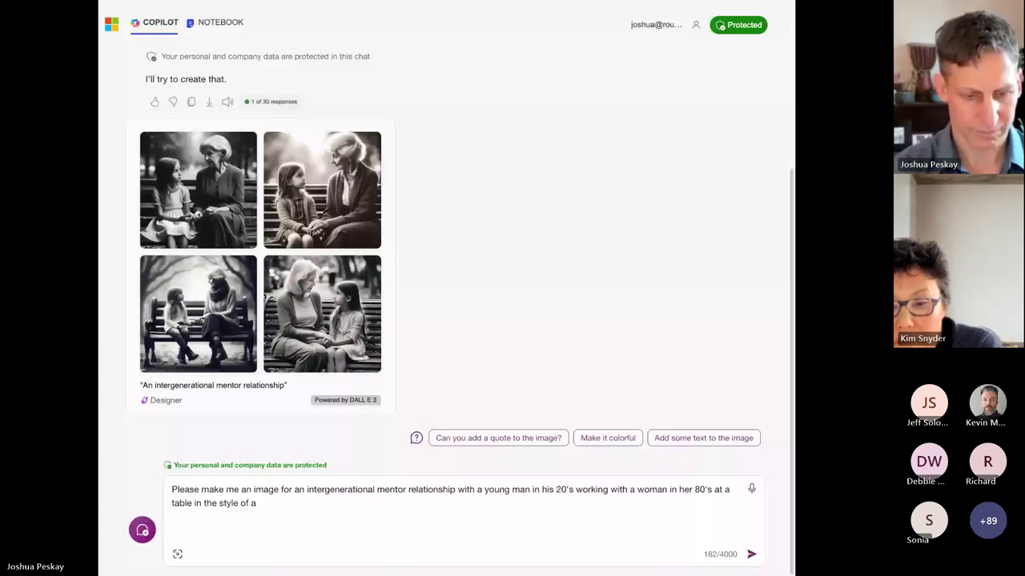
type("kodachrome photo")
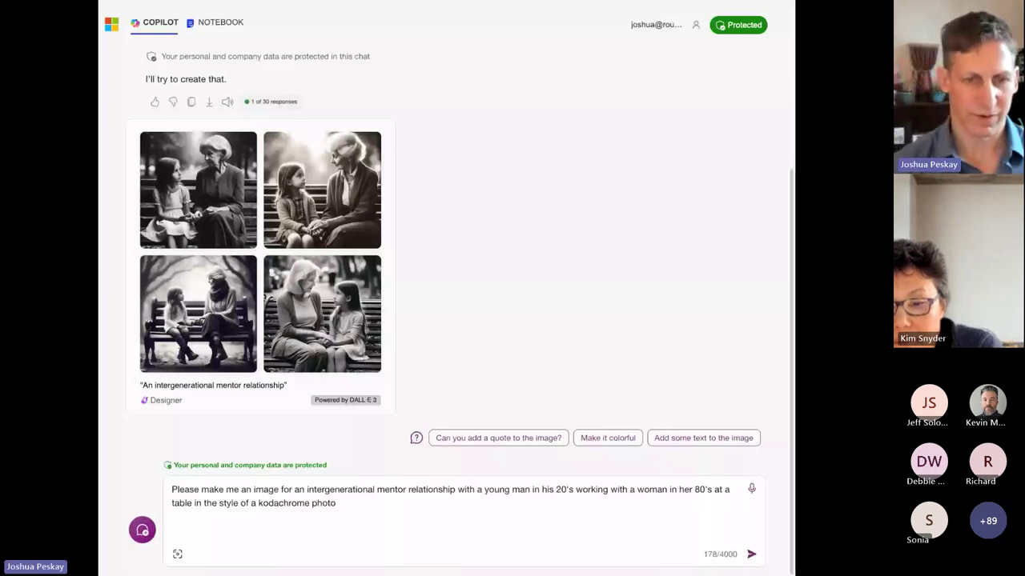
type("graph")
- Send the kodachrome mentor prompt to generate four color images of the pair at a table
key("Return")
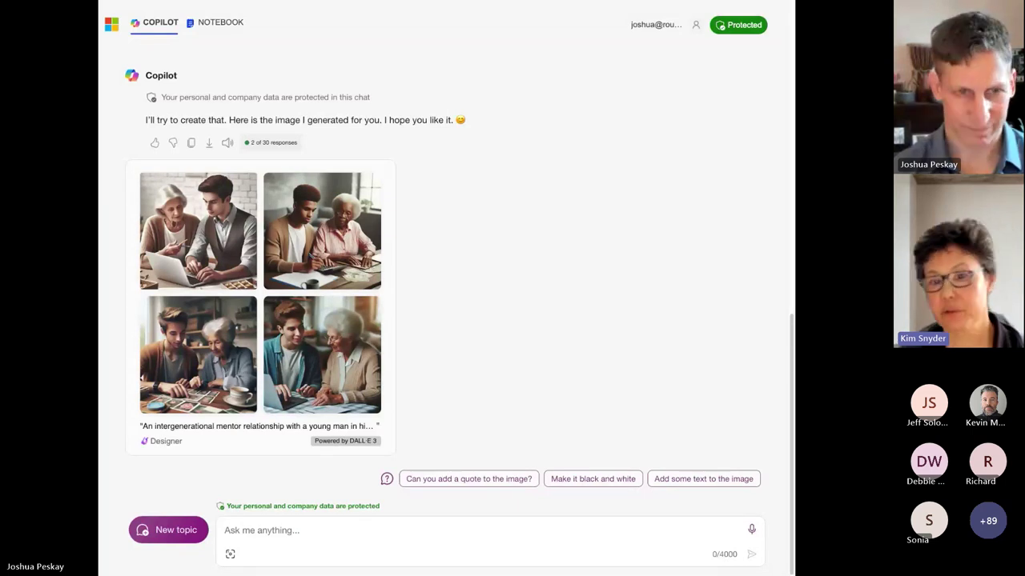
- Resend the earlier mentor prompt with 'watercolor' in place of 'kodachrome photograph'
scroll(299, 146, "up", 2)
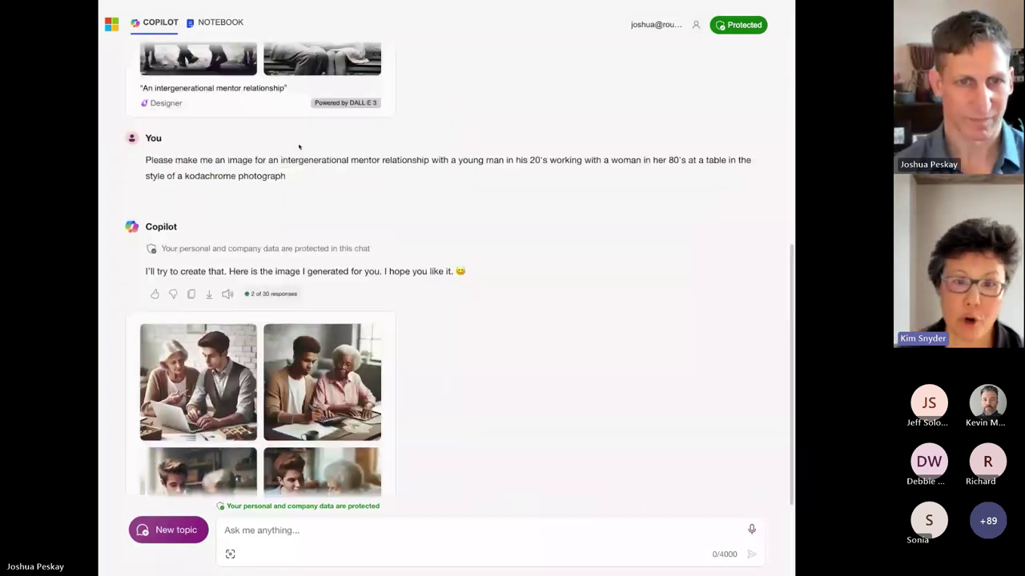
triple_click(297, 159)
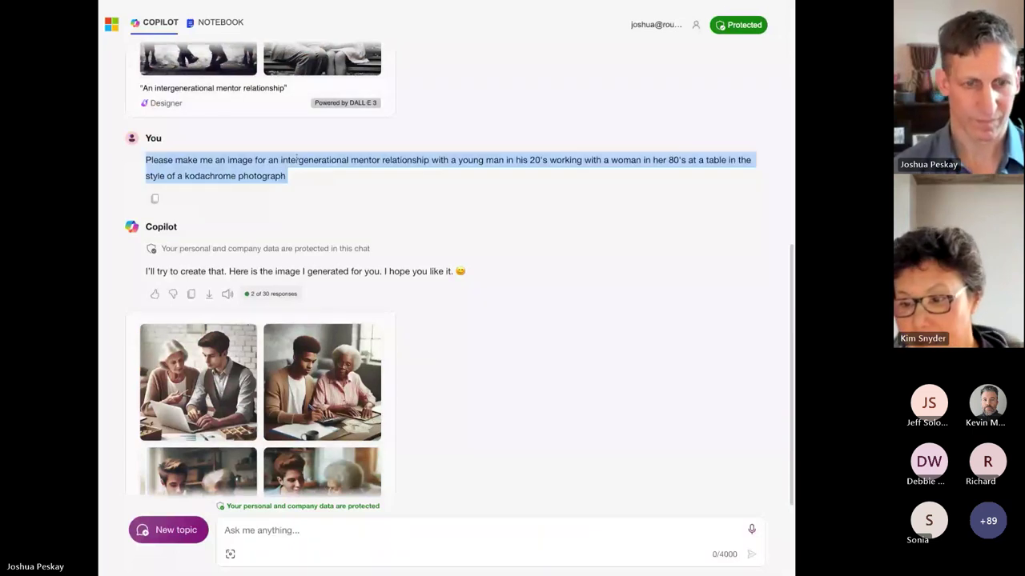
left_click_drag(297, 159, 259, 504)
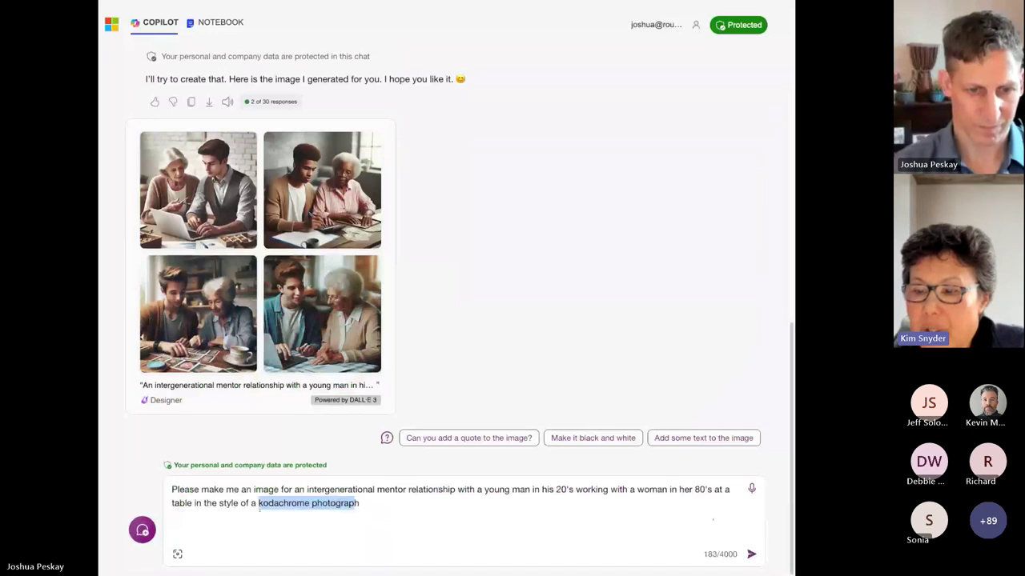
type("h")
key("BackSpace")
type("wat")
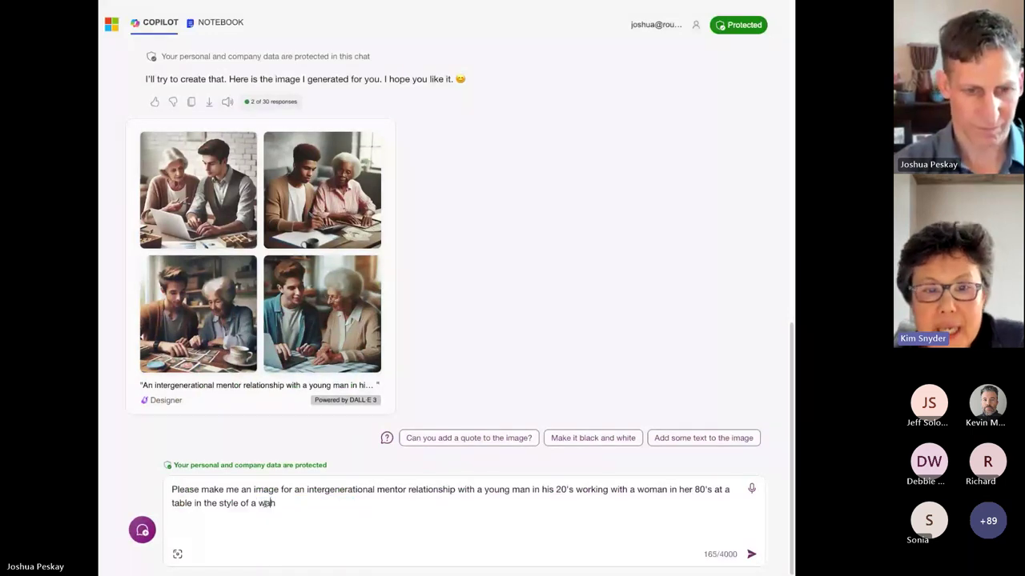
type("ercolorh")
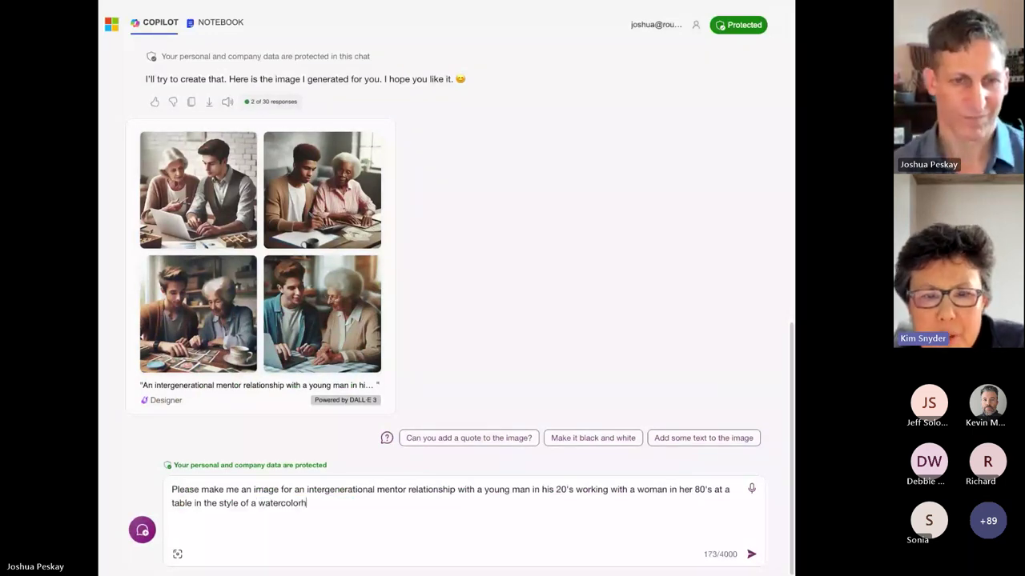
key("BackSpace")
key("Return")
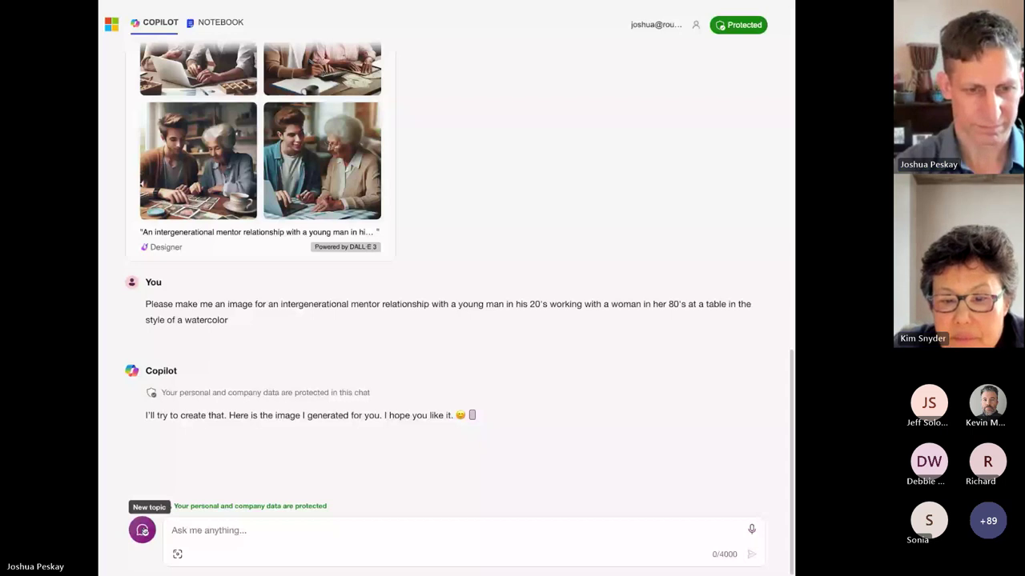
- In a new topic, request an image of a child picked up by parents at a small African school
left_click(143, 530)
type("Please make me an")
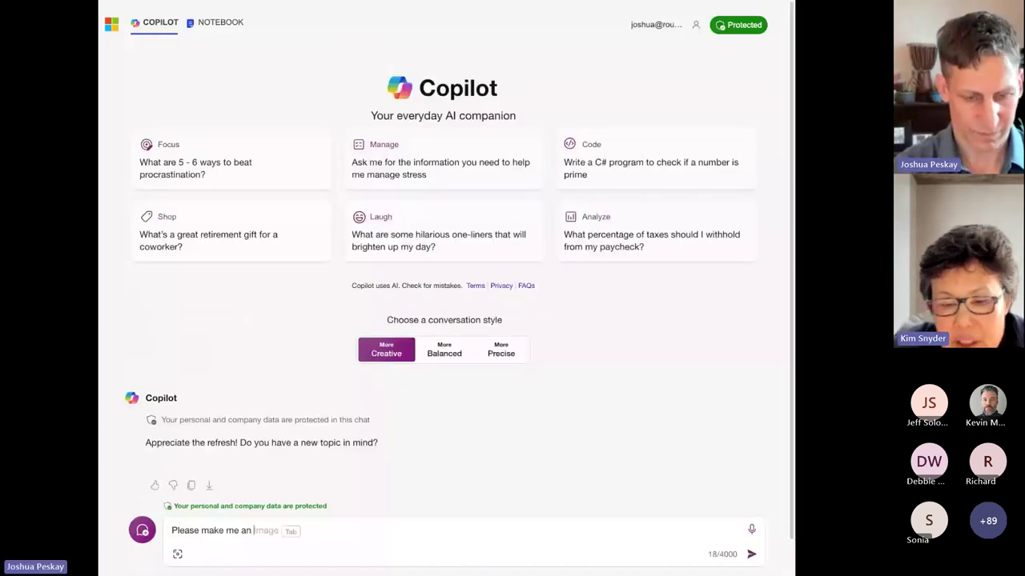
key("Tab")
type("of")
type("[2:33 PM] Josh (Guest) Let's create a child being picked up from school by their parents in a small African school.")
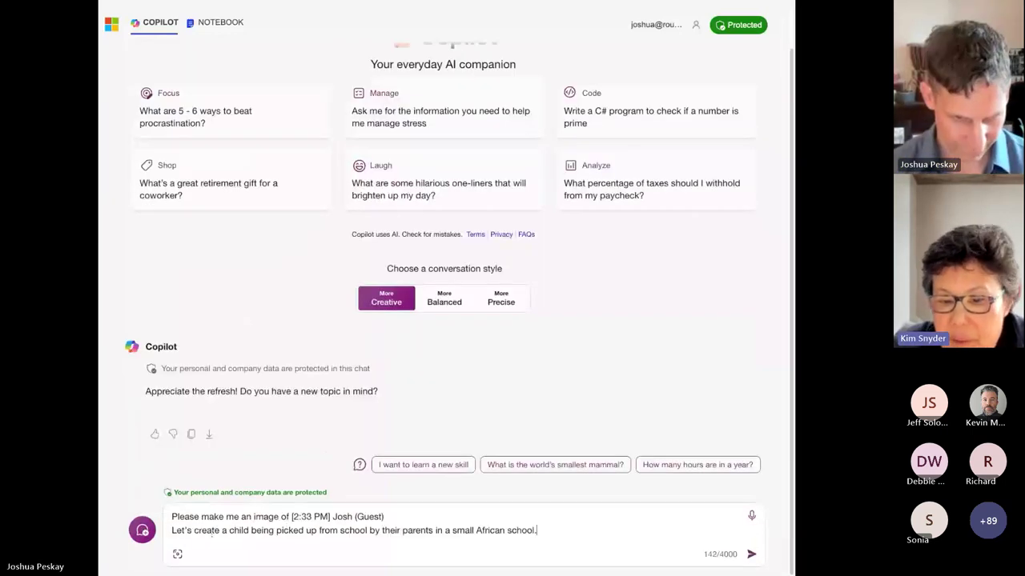
left_click_drag(219, 530, 290, 516)
key("BackSpace")
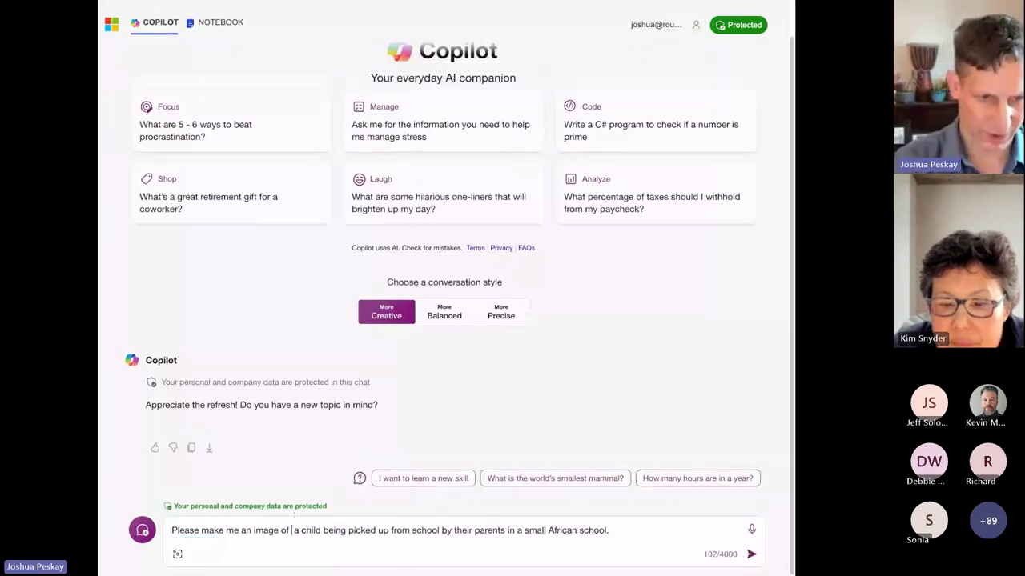
key("BackSpace")
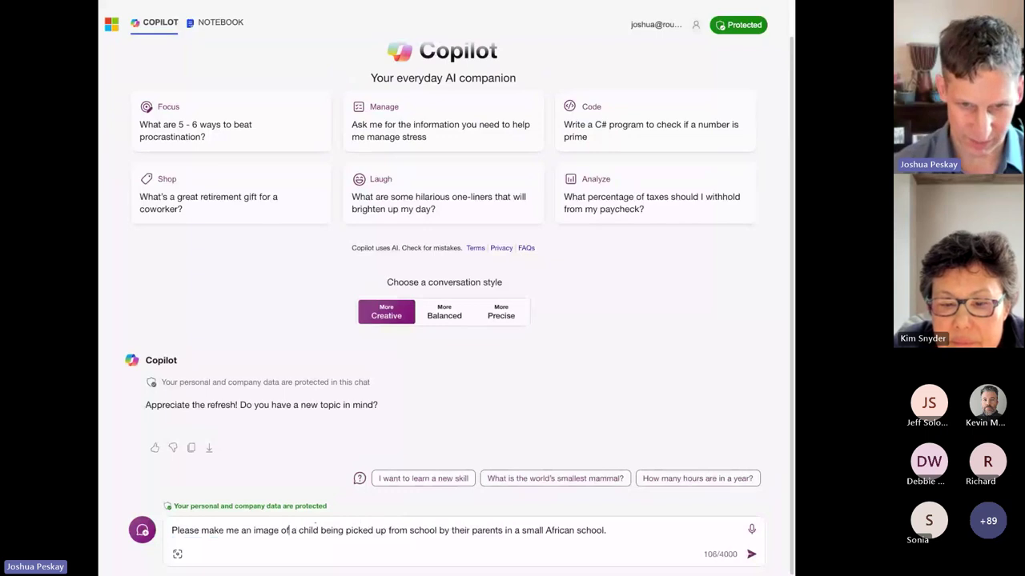
left_click(619, 530)
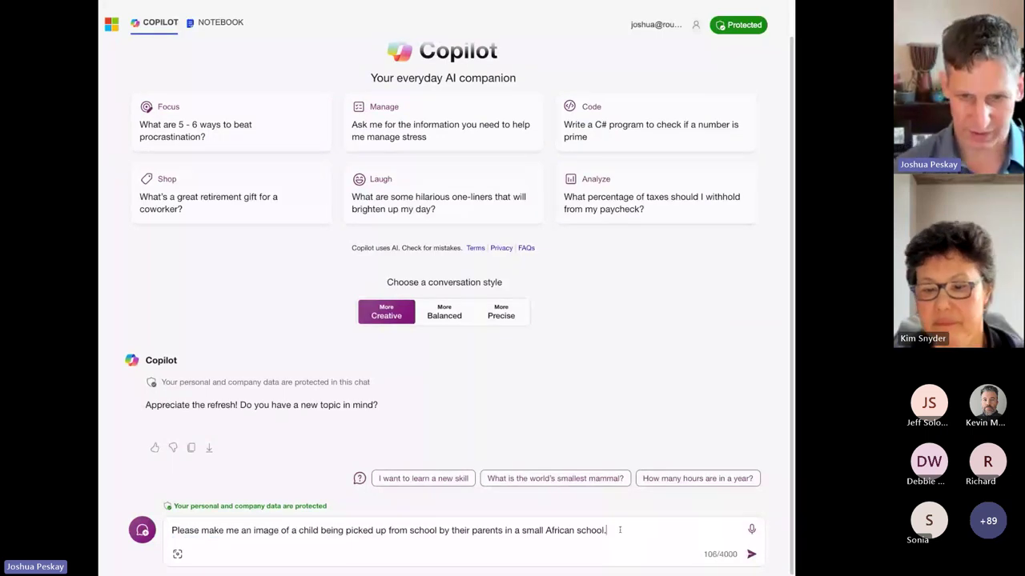
left_click(751, 556)
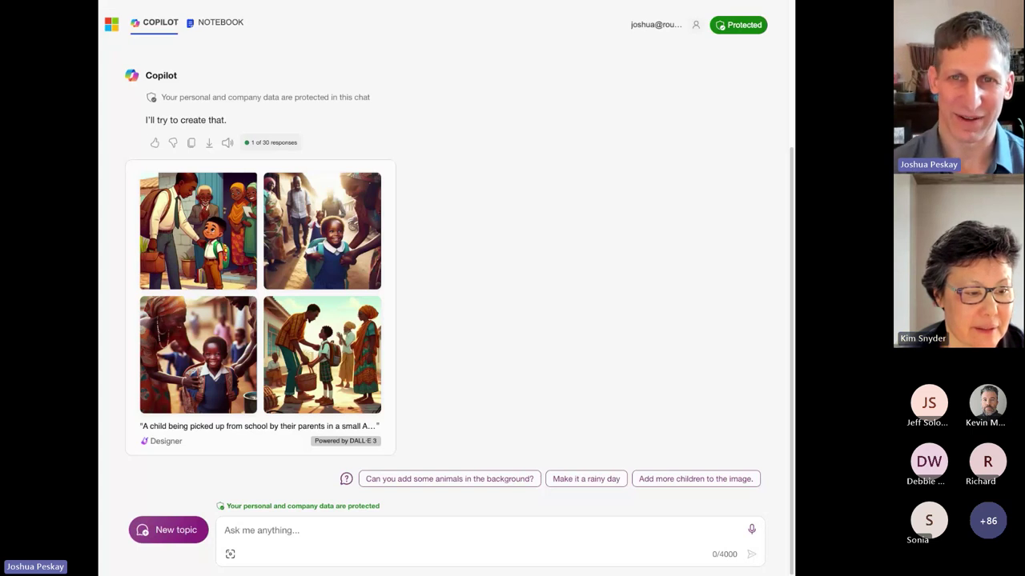
- Start a new Copilot topic and paste the prepared infographic question into the prompt box
left_click(168, 530)
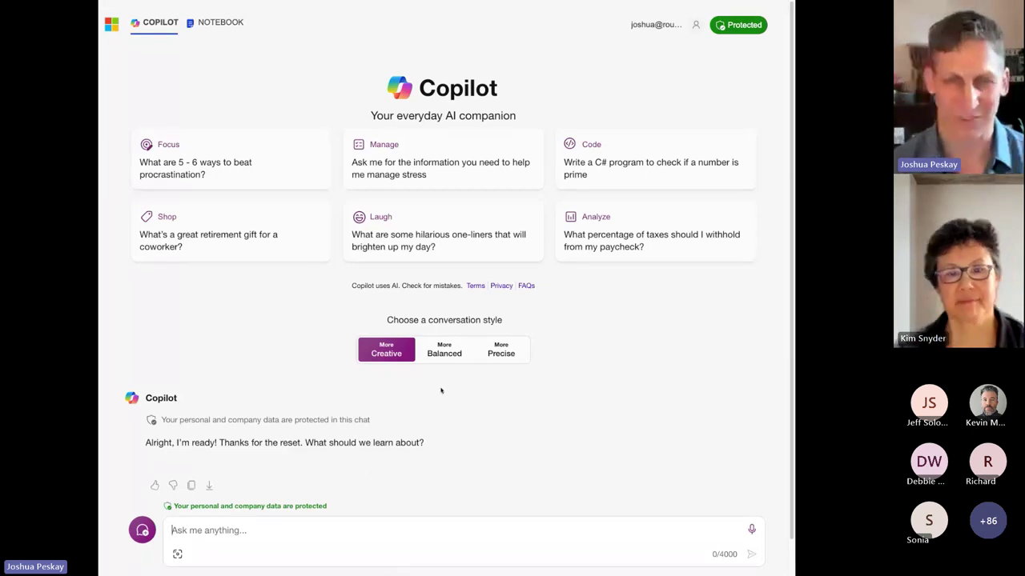
left_click(270, 541)
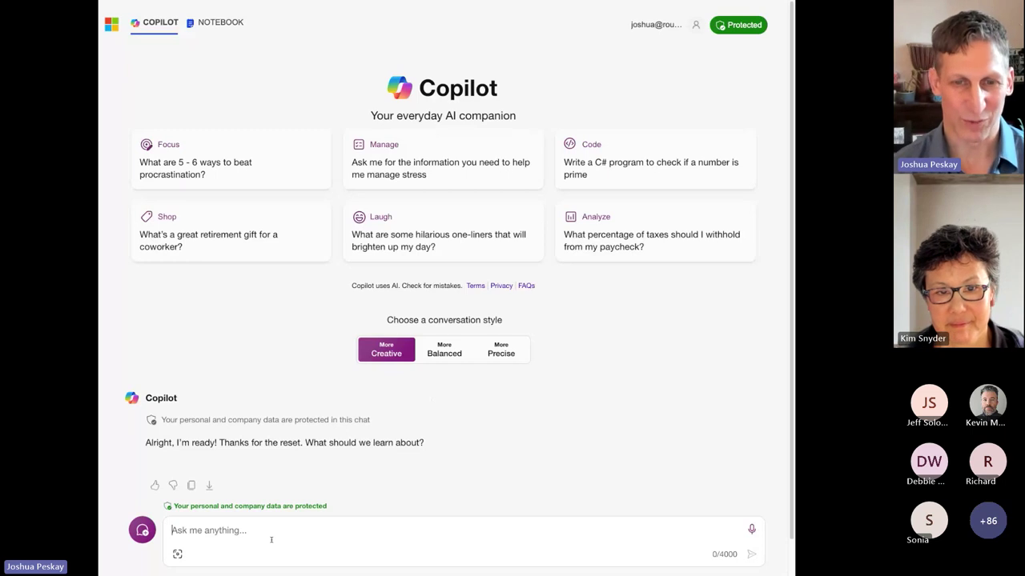
type("How can AI create a bunch of infographics and charts for me from a bunch of sheets and show ROI, operating costs over net income, percentage of funds to operations vs. campaign? Calculate the total cost of the project and output it into a report with visuals and charts.")
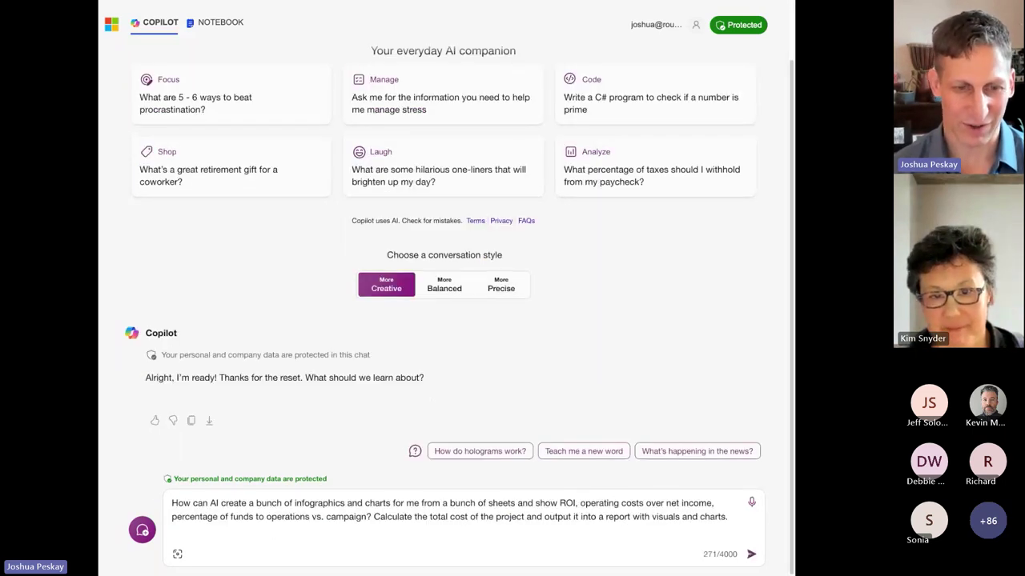
- Rewrite the prompt's opening to 'Please create a detailed infographic showing'
left_click_drag(224, 503, 149, 499)
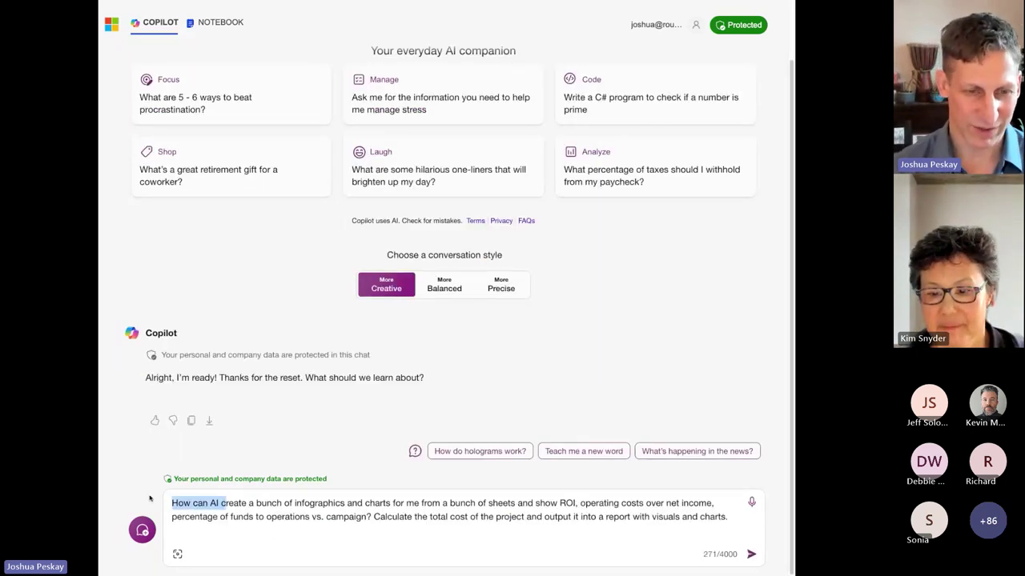
key("BackSpace")
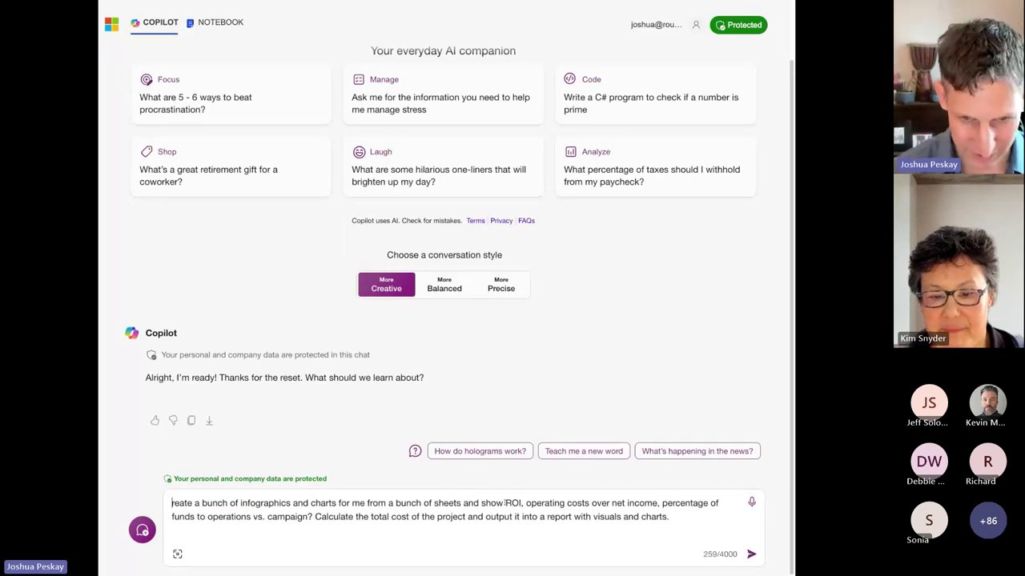
left_click_drag(504, 503, 178, 490)
type("Please ")
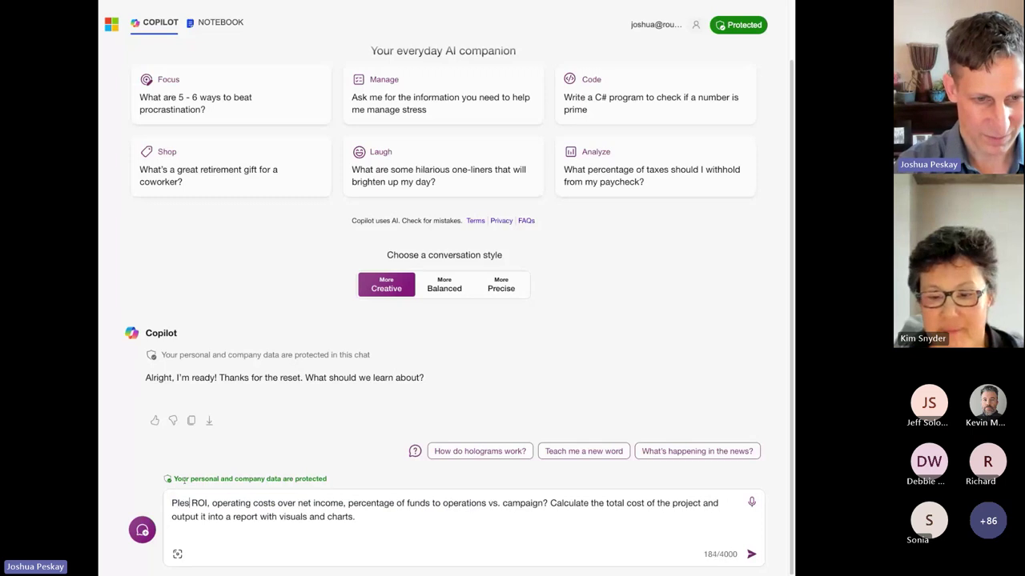
type("crete")
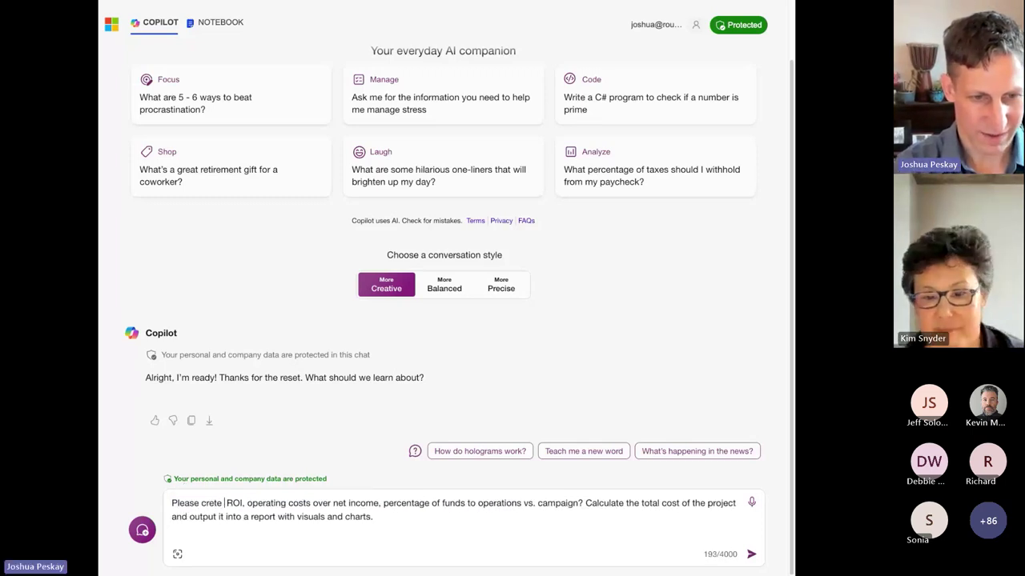
key("BackSpace")
key("BackSpace")
type("ate a detailded")
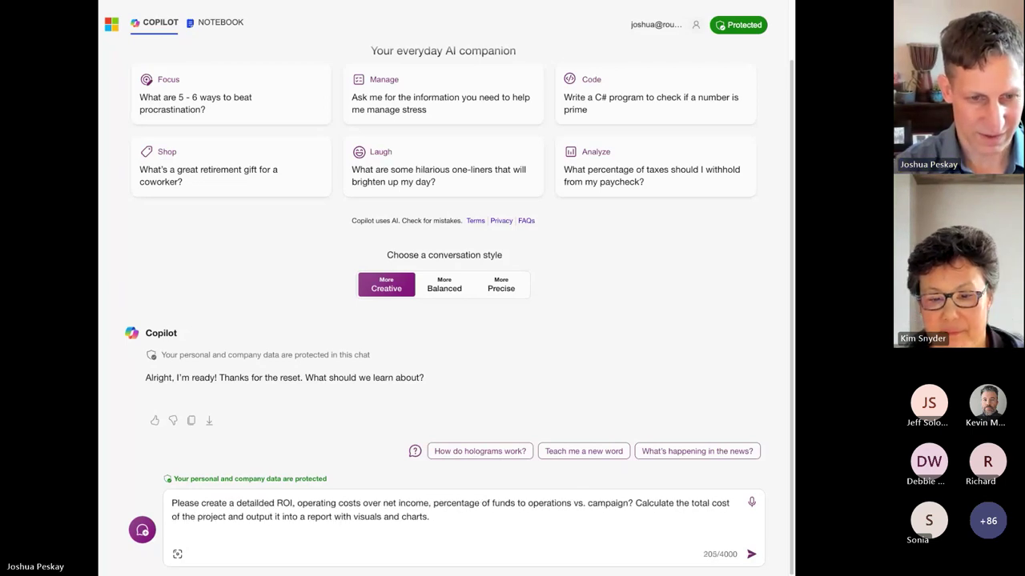
key("BackSpace")
key("BackSpace")
key("BackSpace")
type("ed in")
type("fographic ")
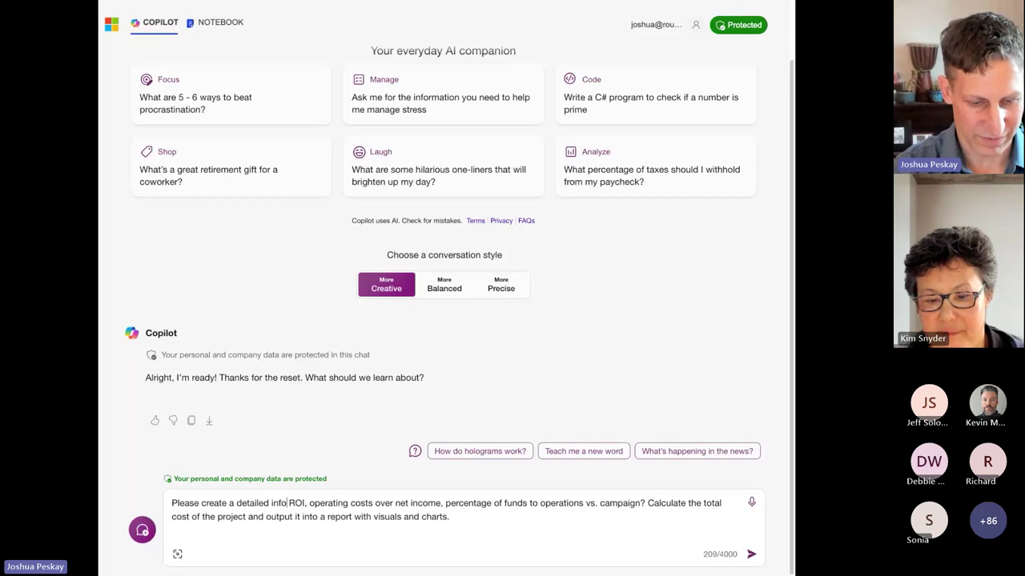
type("showing")
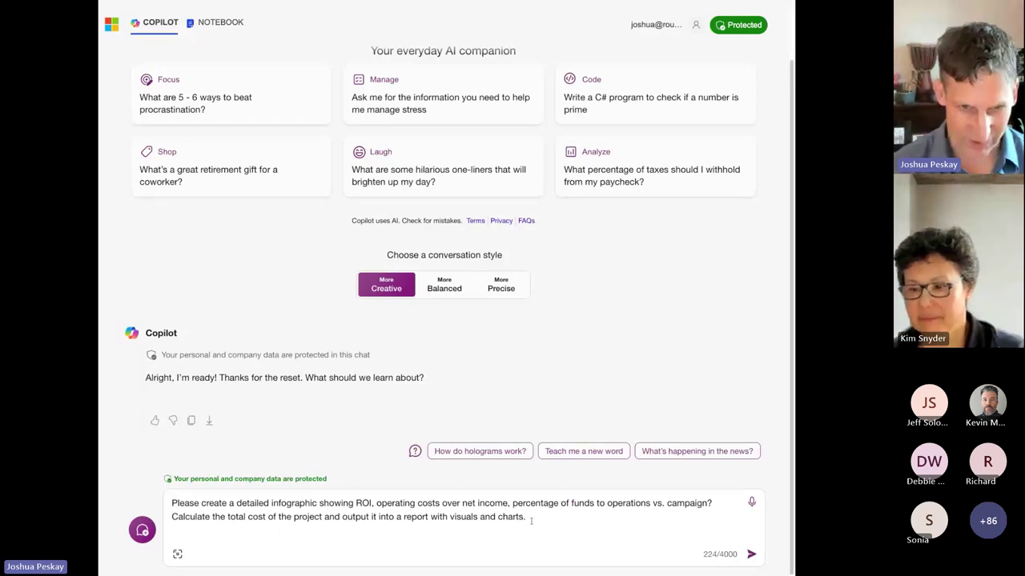
- Replace the total-cost sentence with 'for a multi-national nonprofit organization.' and send the request
left_click_drag(528, 518, 158, 515)
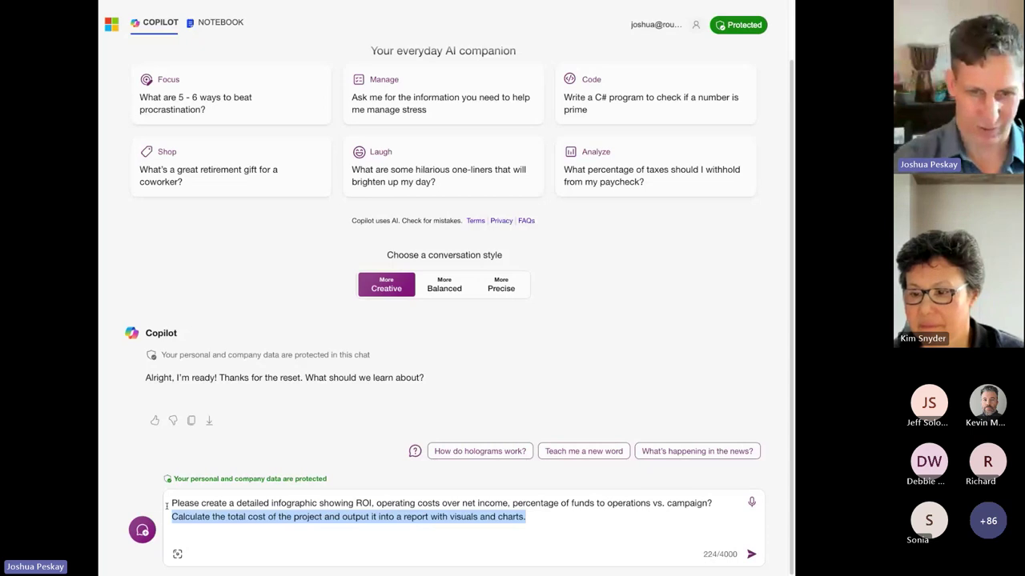
key("BackSpace")
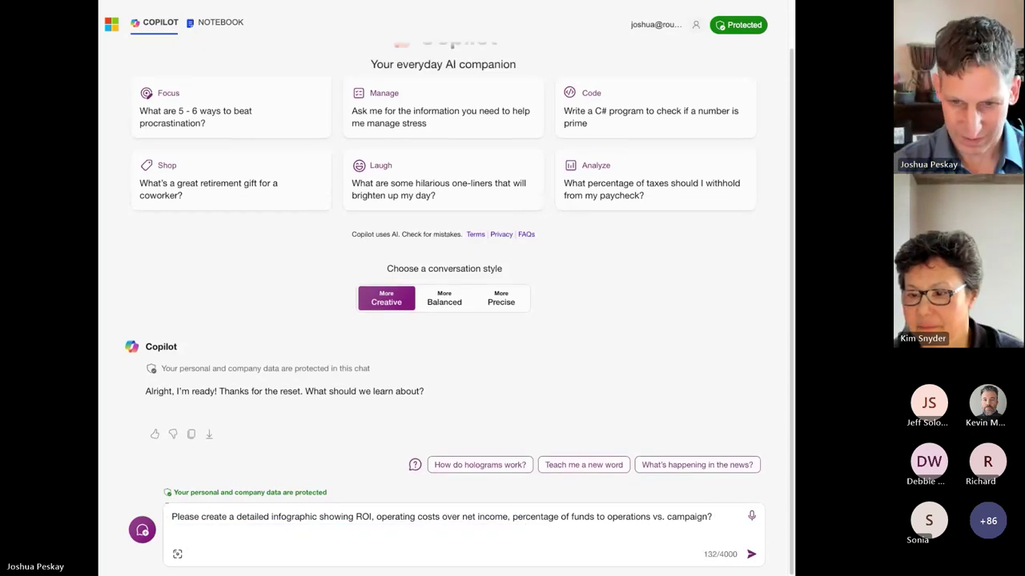
key("BackSpace")
key("BackSpace")
type("for a")
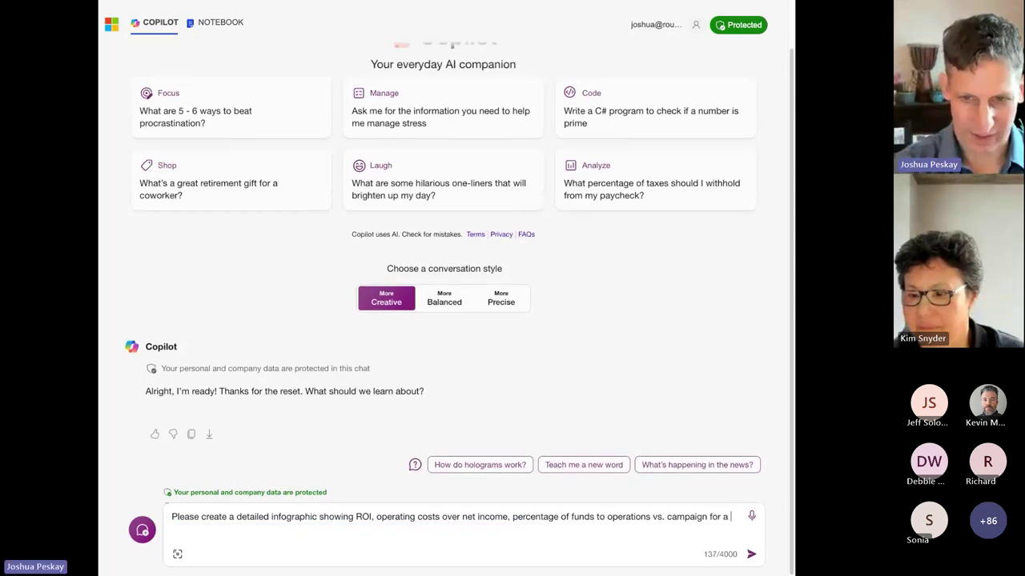
type(" multi-national nonr")
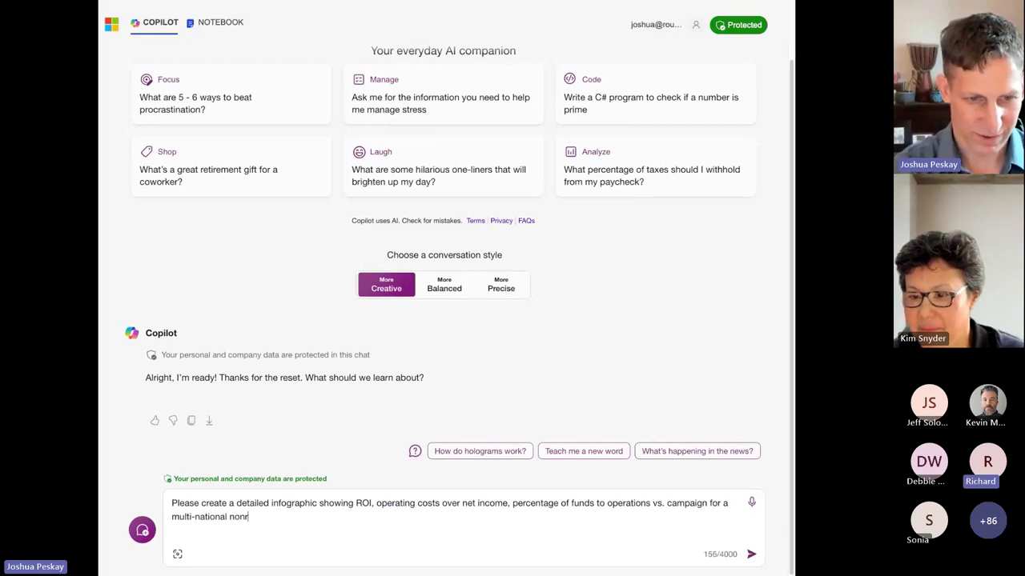
key("BackSpace")
type("profit o")
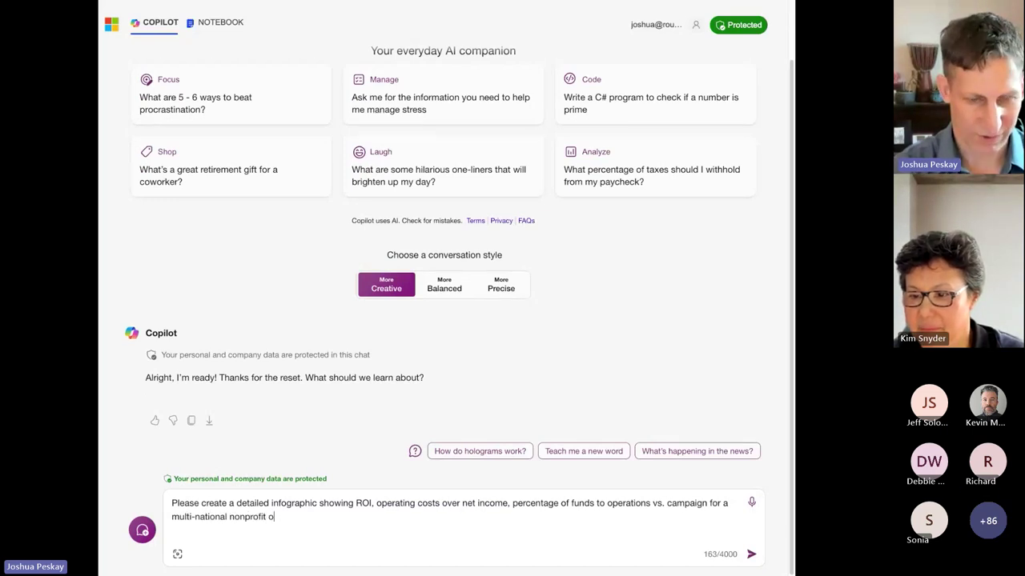
type("rganization.")
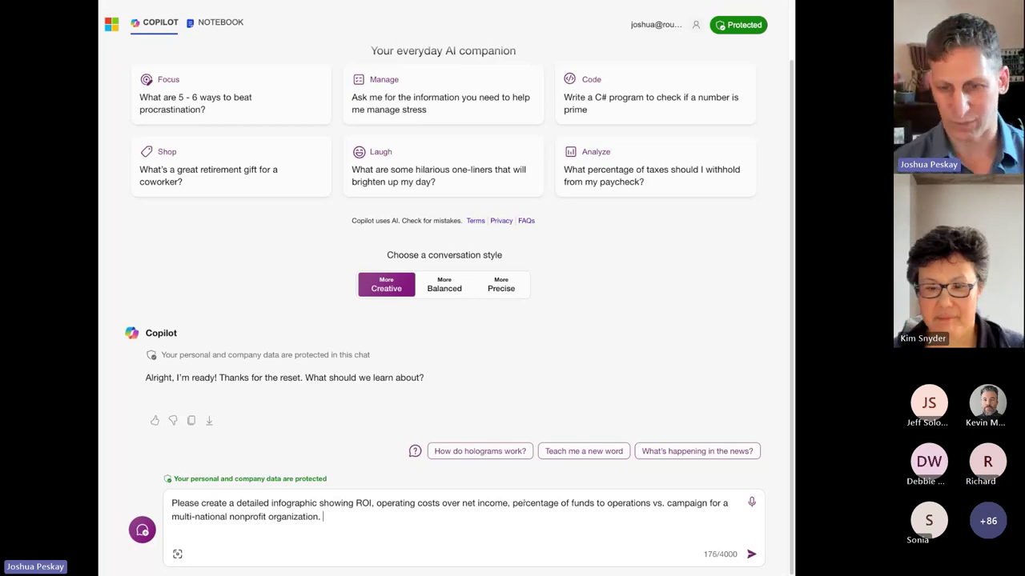
left_click(751, 554)
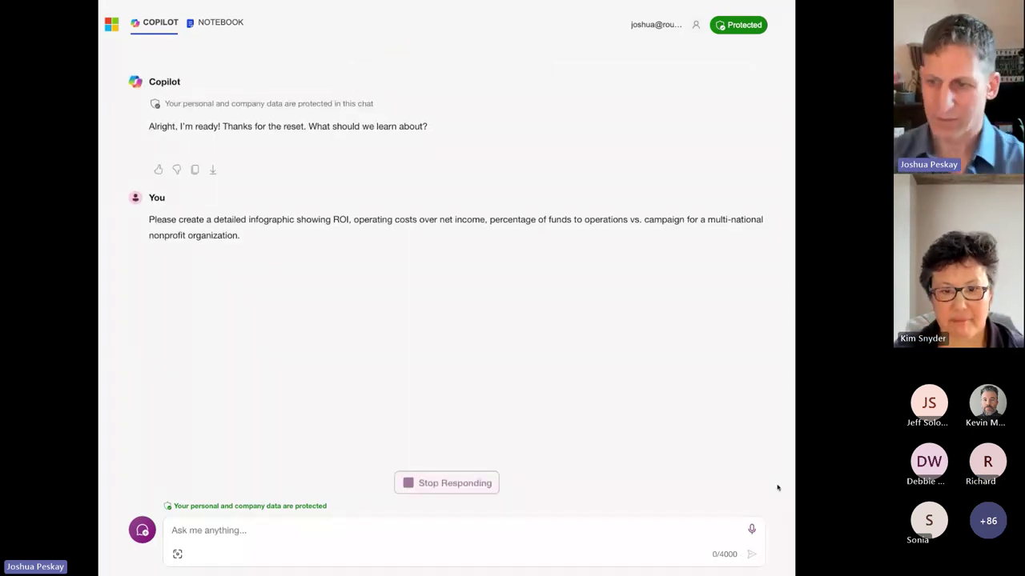
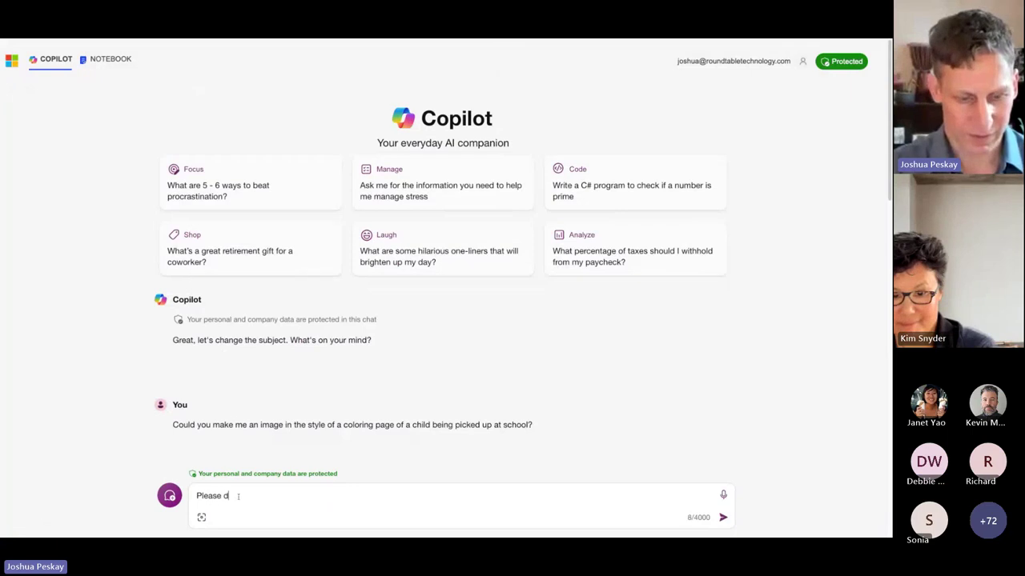
- Ask Copilot 'Please describe this writing style:' followed by the pasted passage
type("escribe hi")
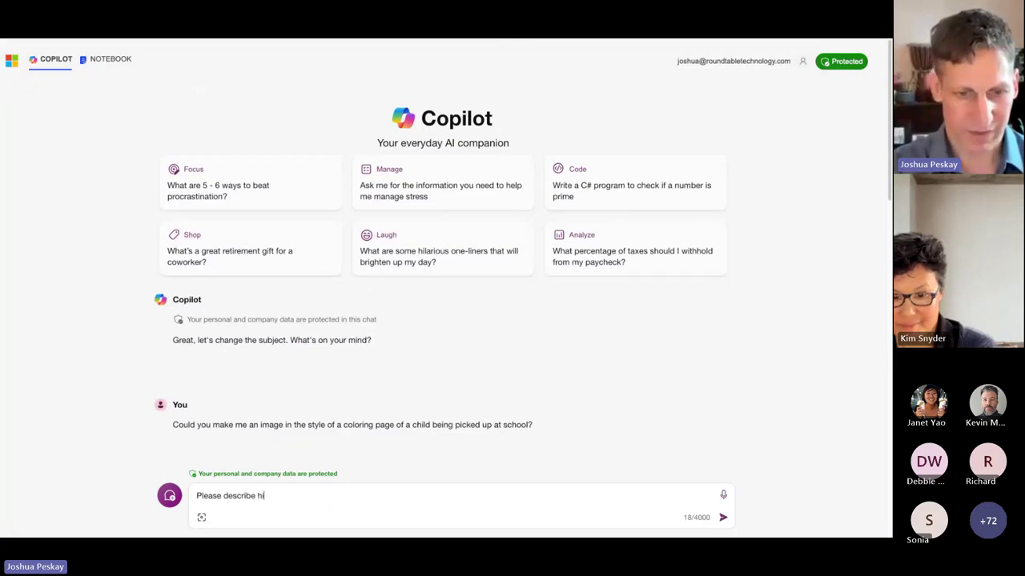
key("BackSpace")
key("BackSpace")
type("this wrtitin")
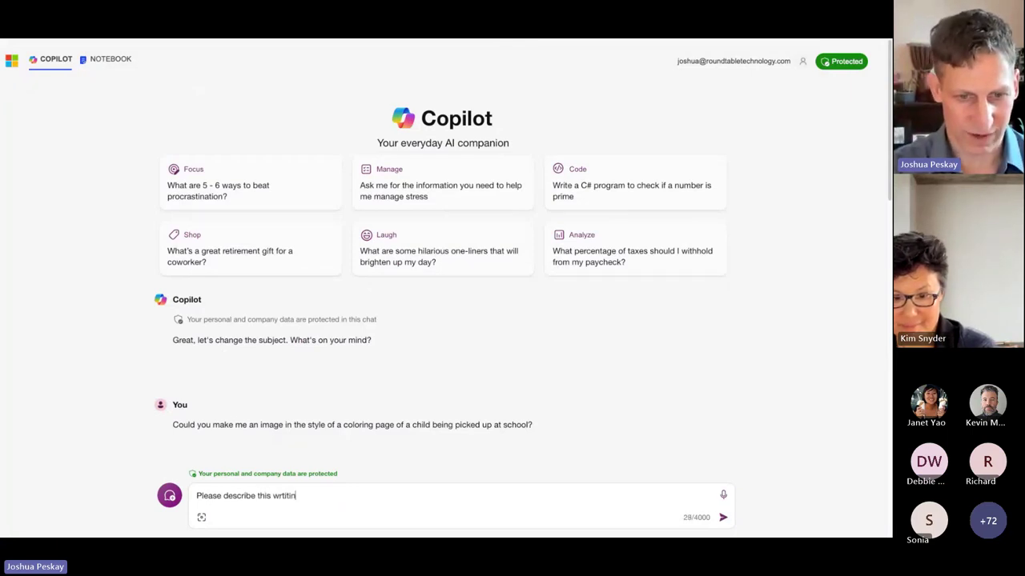
key("BackSpace")
key("BackSpace")
key("BackSpace")
key("BackSpace")
key("BackSpace")
type("iting ")
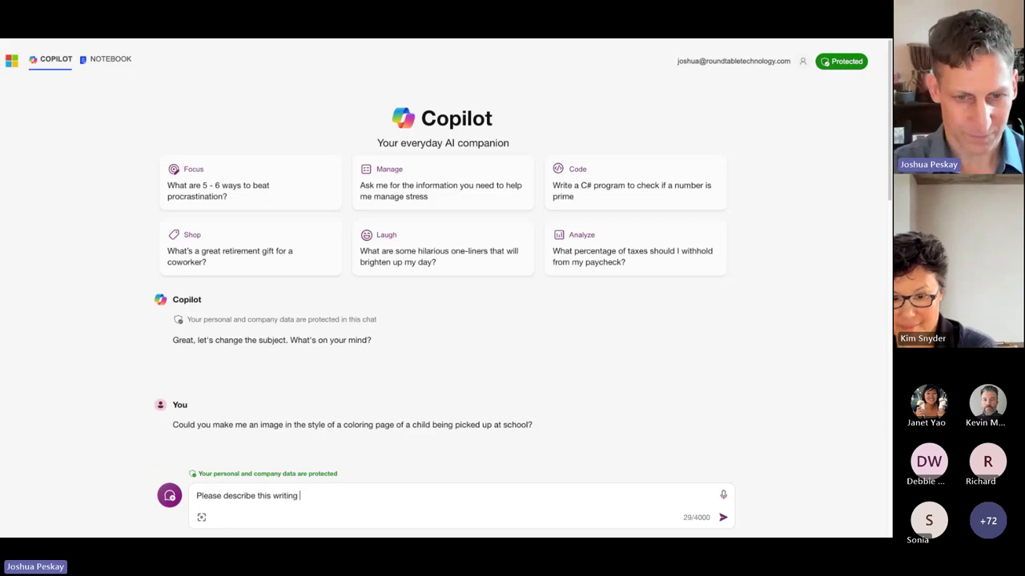
type("style:")
key("shift+Return")
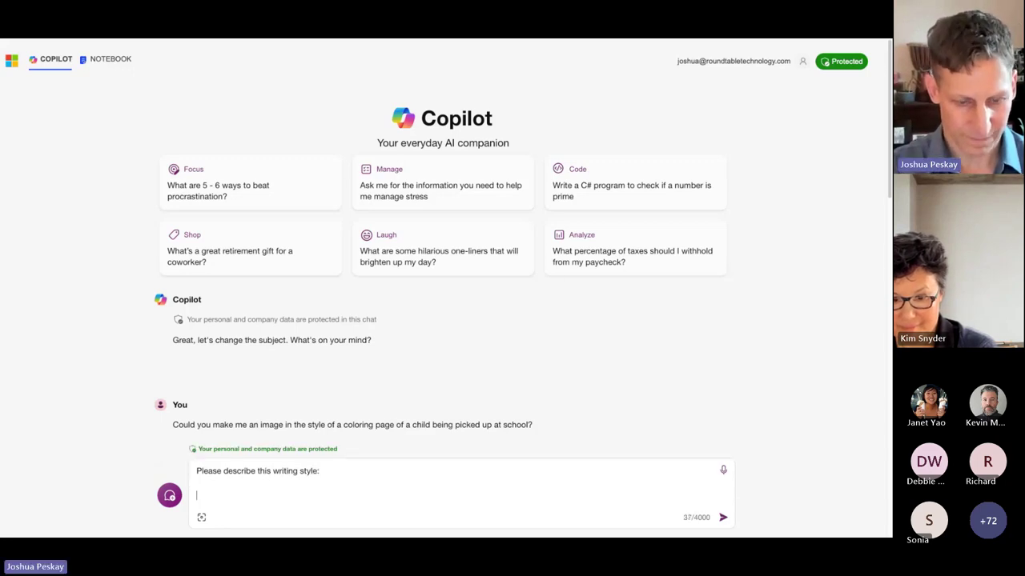
key("ctrl+v")
key("Return")
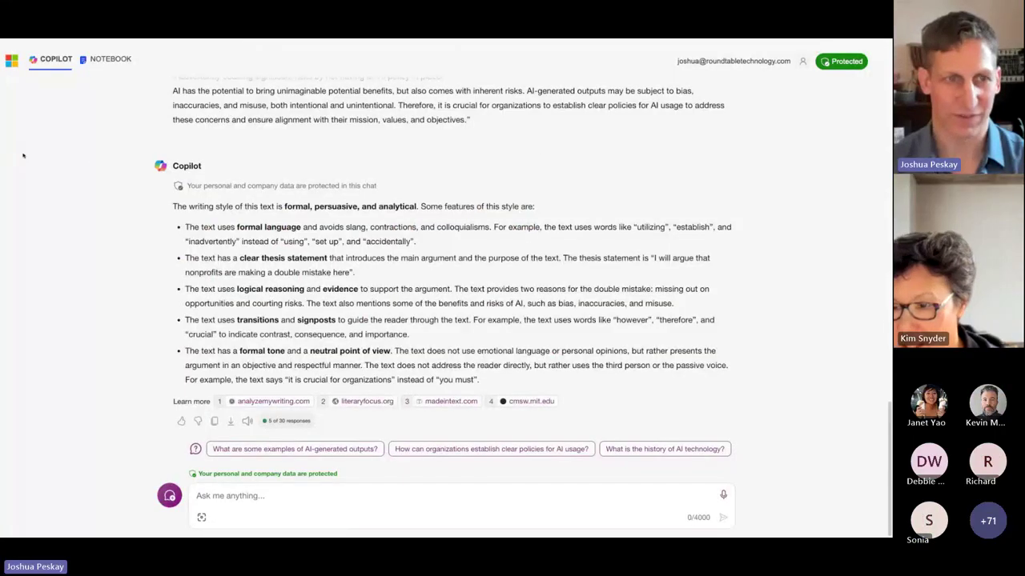
- Start a new topic and request an image of a STEM science camp for kids
left_click(170, 496)
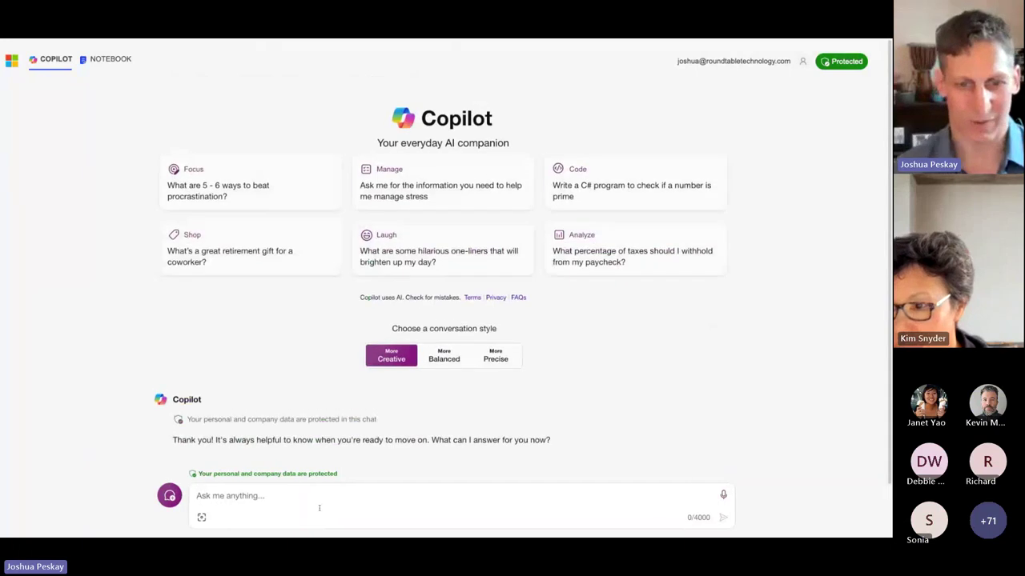
type("Could you p")
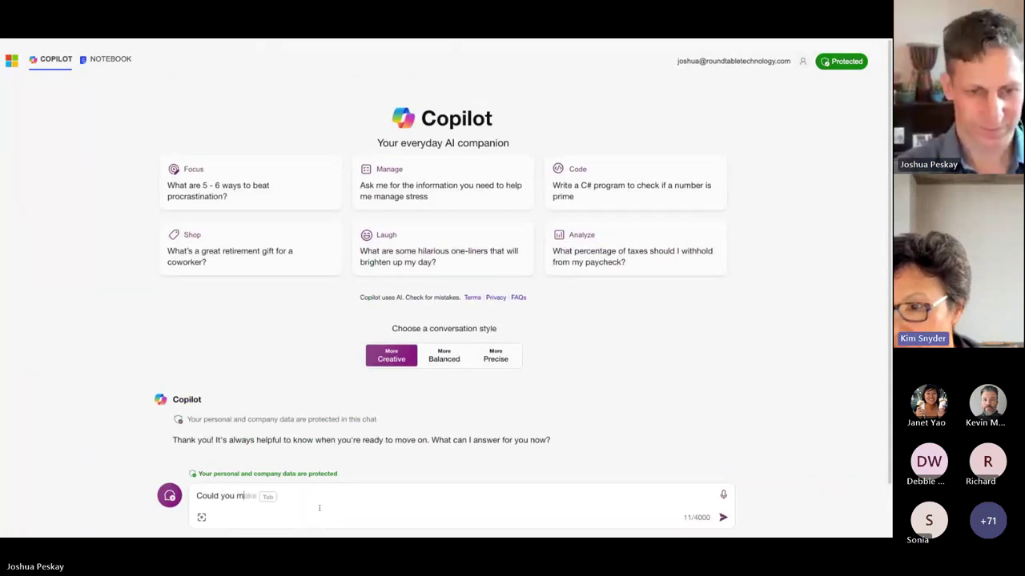
type("lease make me")
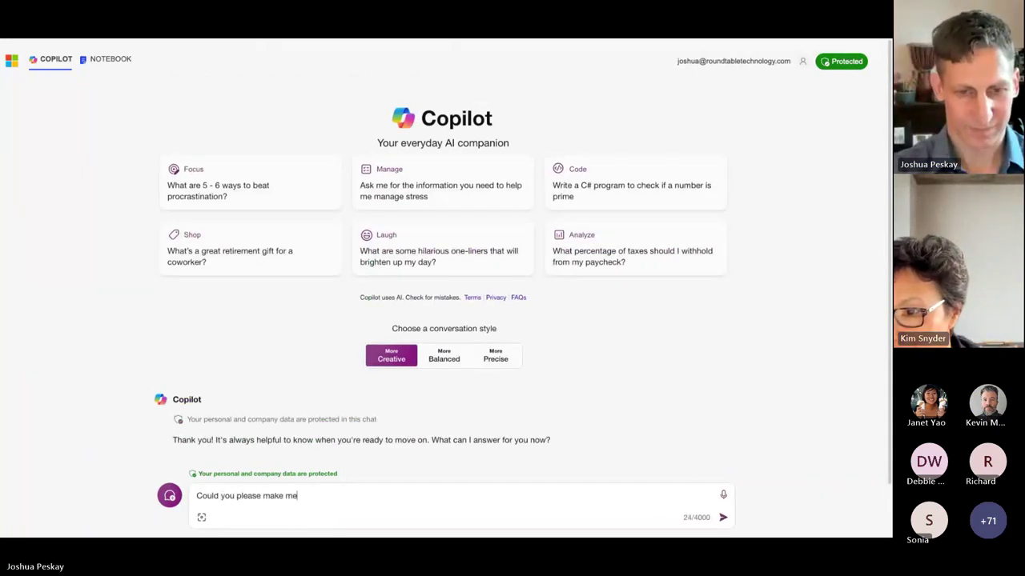
type(" an image of a ")
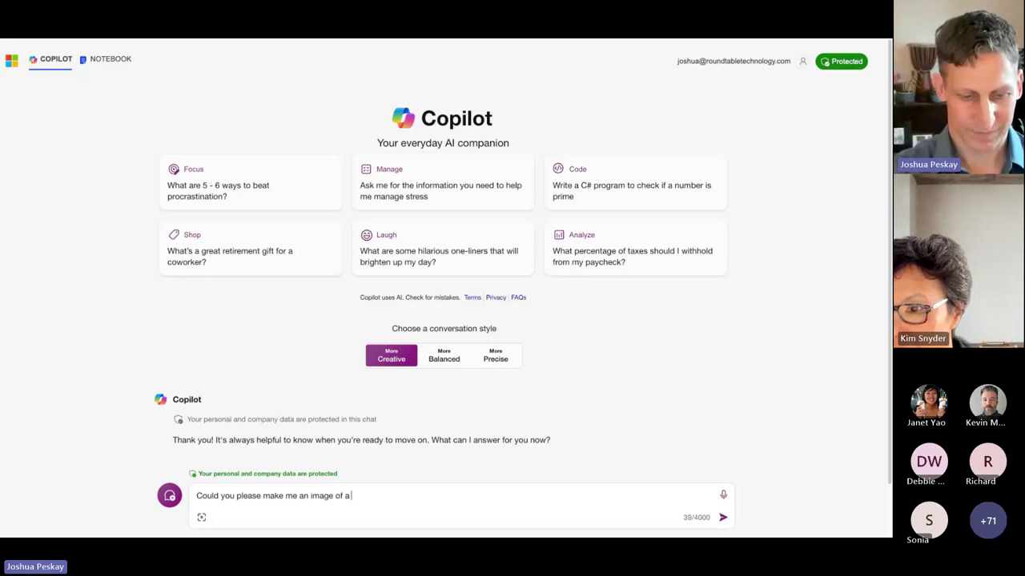
type("STEM su")
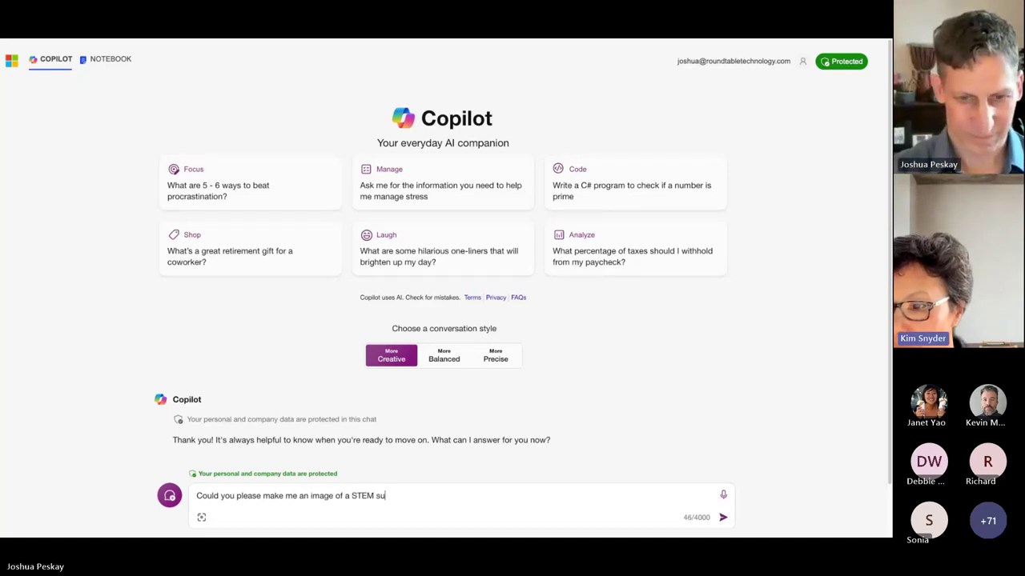
type("mm")
key("BackSpace")
key("BackSpace")
key("BackSpace")
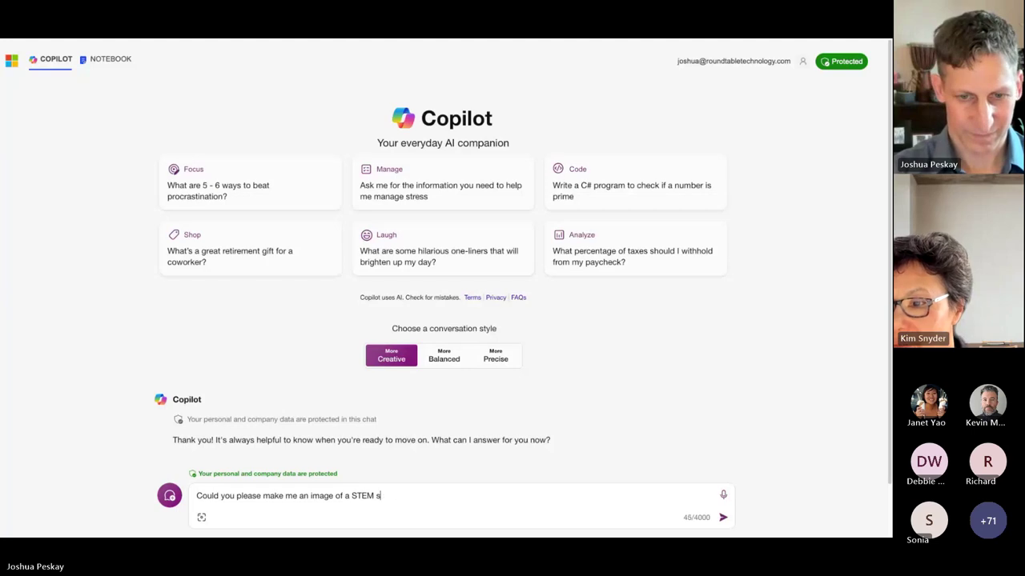
type("cience camp for kids")
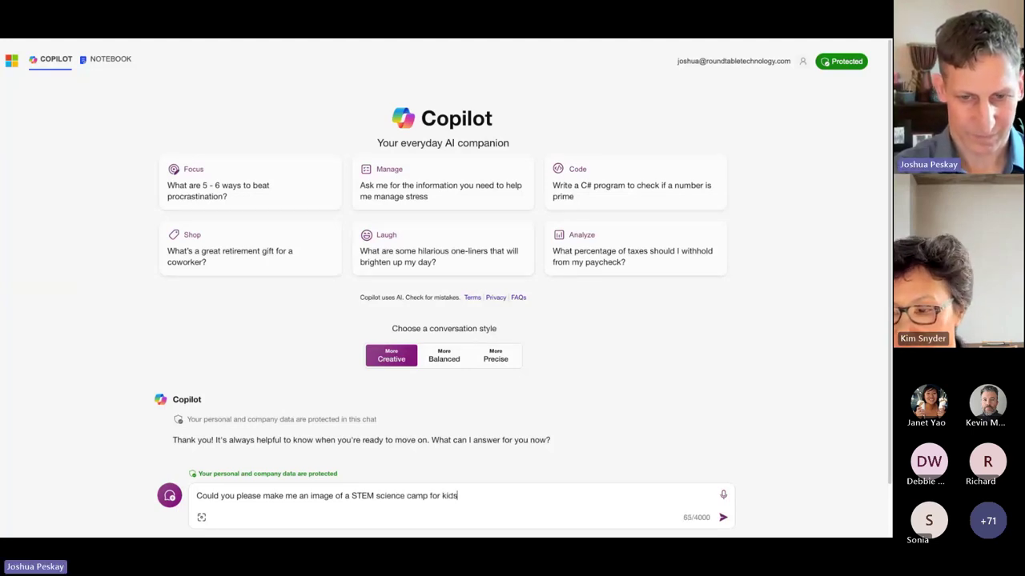
key("Return")
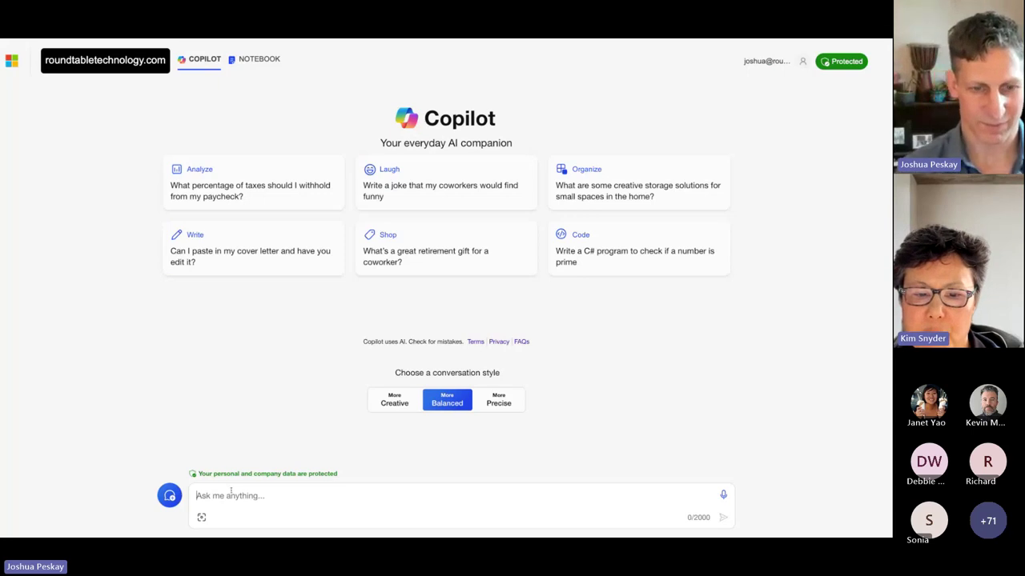
- In Creative style, send 'Please make me an image of STEM science camp for kids'
type("Please ")
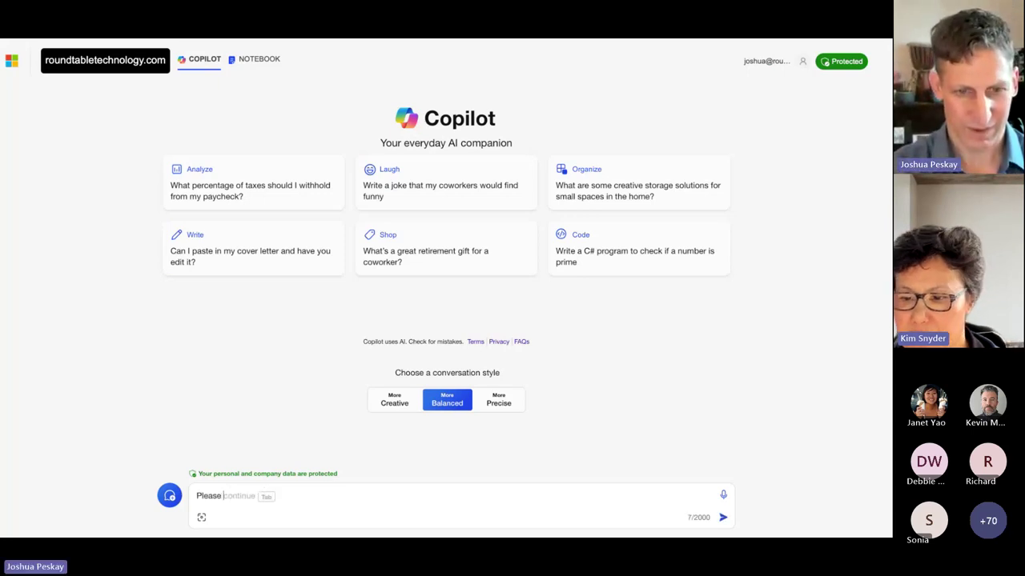
type("m")
left_click(392, 400)
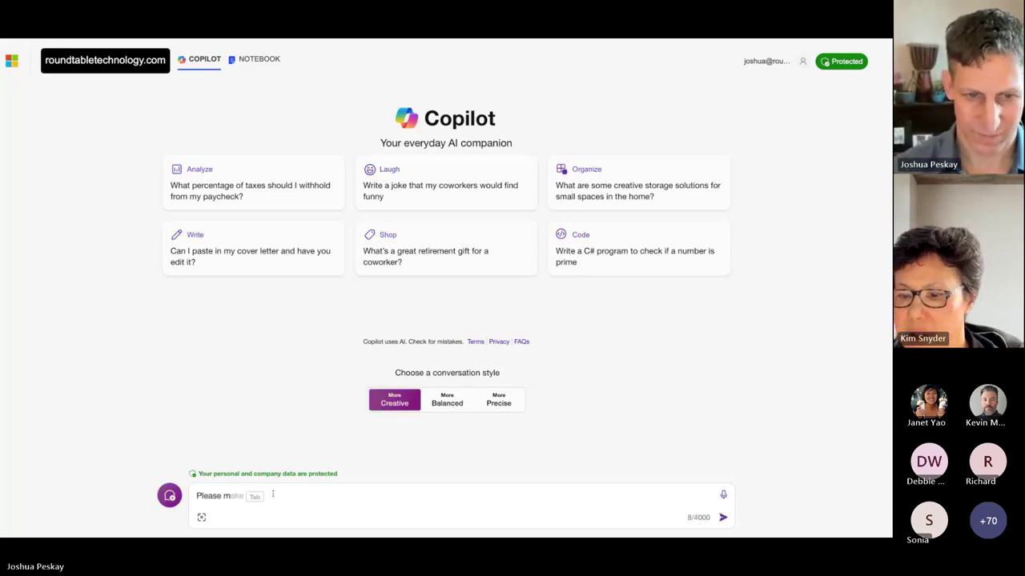
type("ake me an image ")
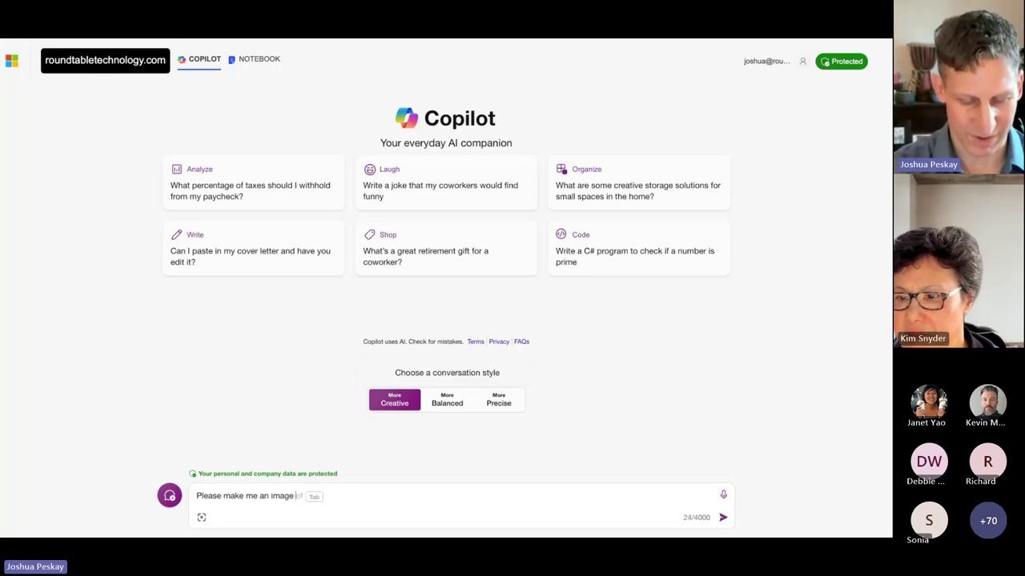
type("of ")
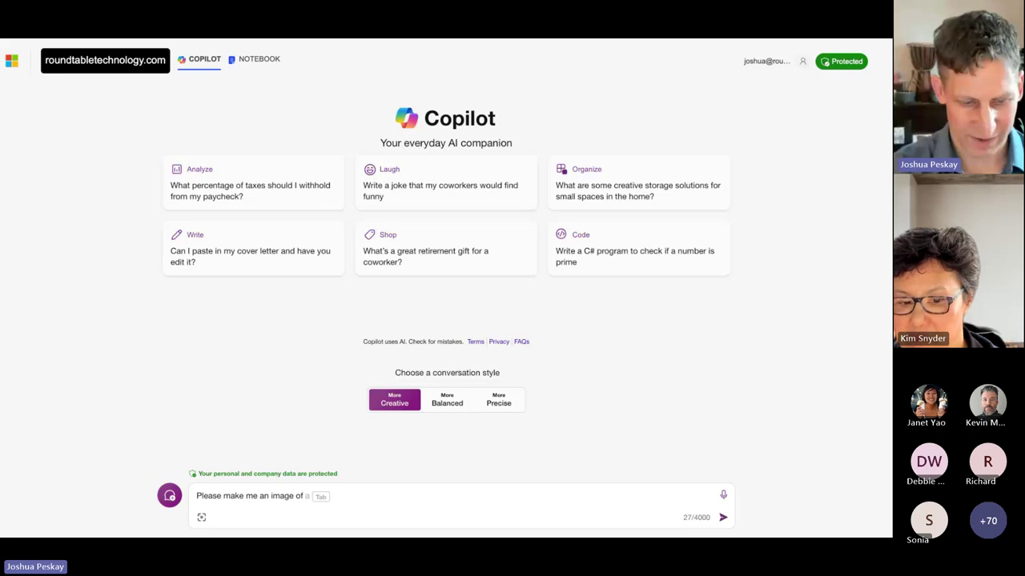
type("STEM summer c")
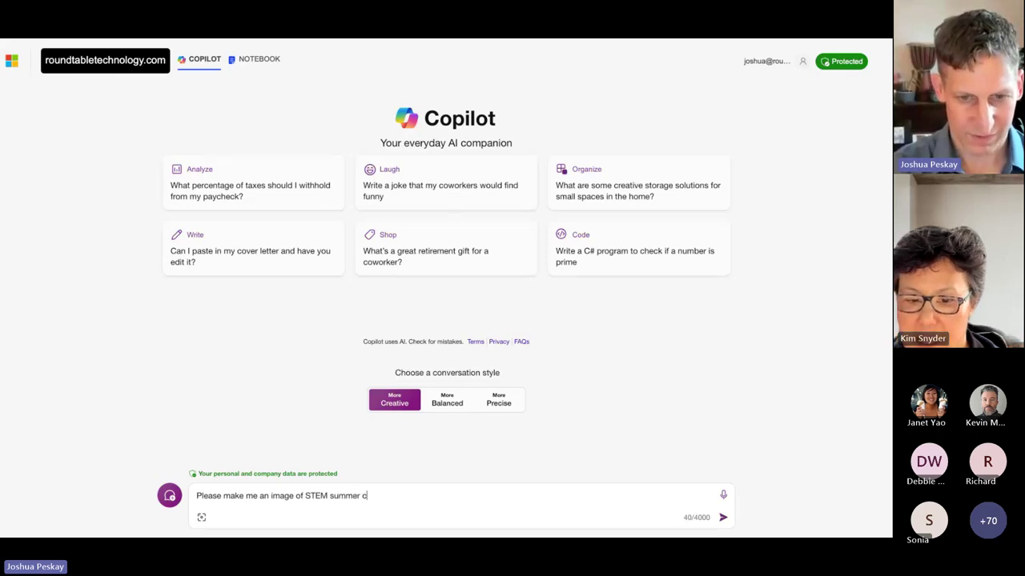
type("amp f")
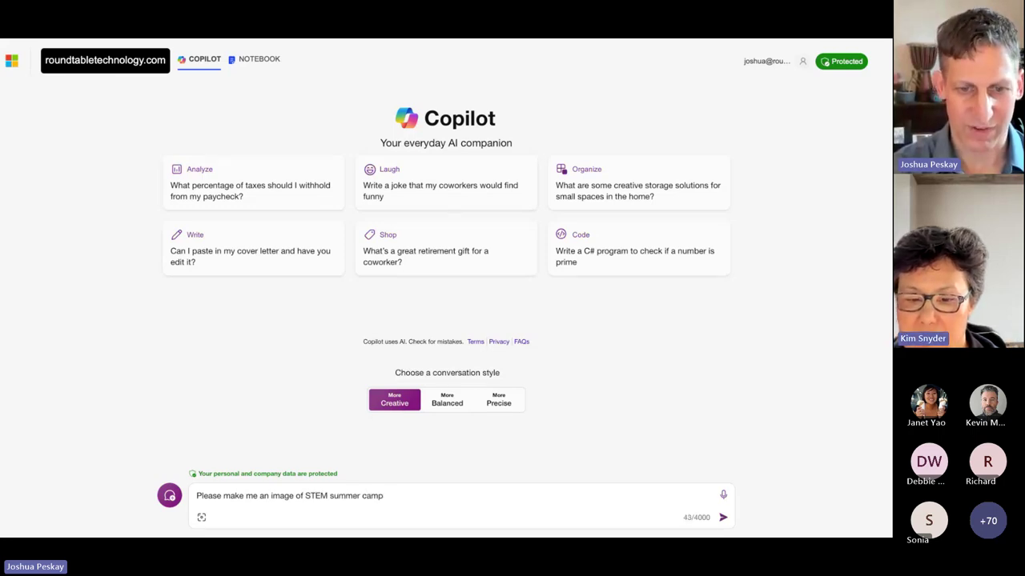
key("BackSpace")
key("BackSpace")
key("BackSpace")
key("BackSpace")
key("BackSpace")
key("BackSpace")
key("BackSpace")
key("BackSpace")
key("BackSpace")
key("BackSpace")
type("scie")
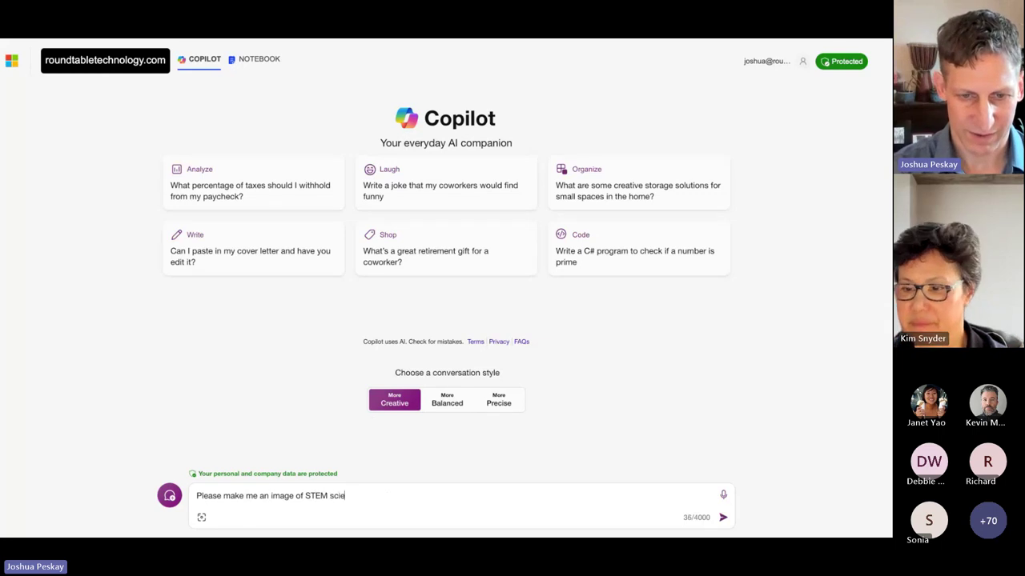
type("nce camp for kids")
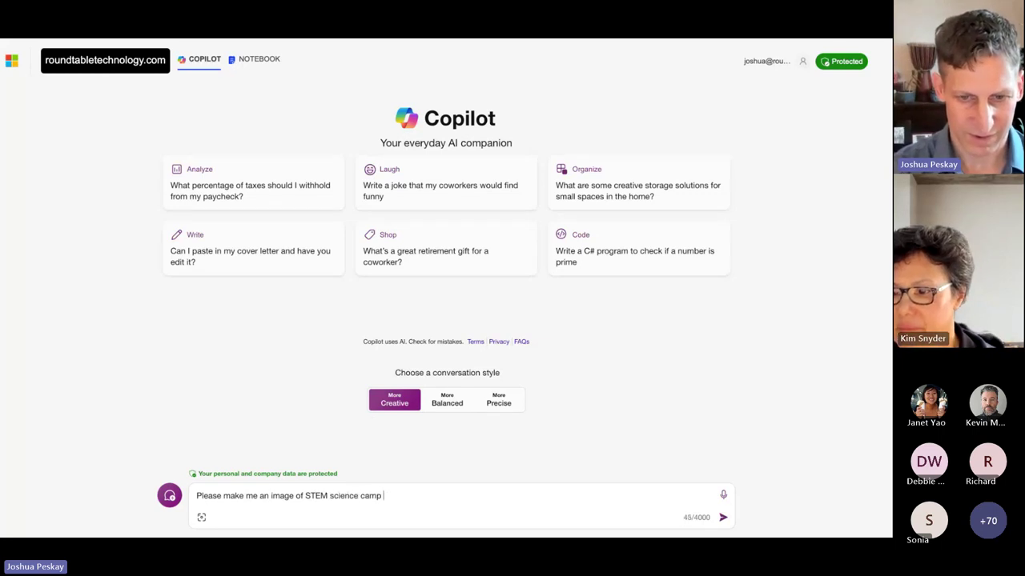
key("Return")
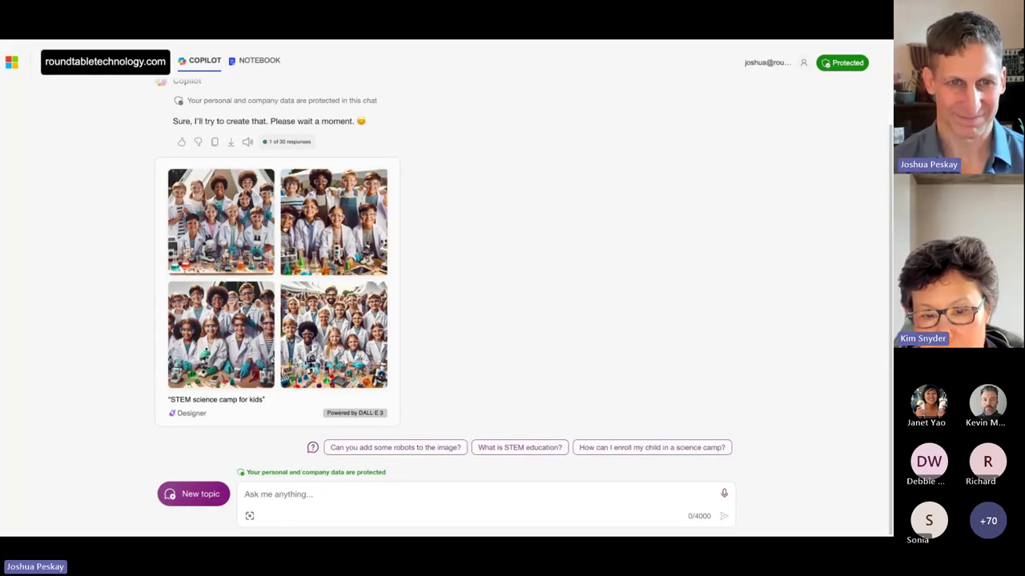
- Reuse the earlier image prompt, adding the camp name 'Science Fun for Everyone'
scroll(298, 157, "up", 2)
triple_click(302, 133)
key("ctrl+c")
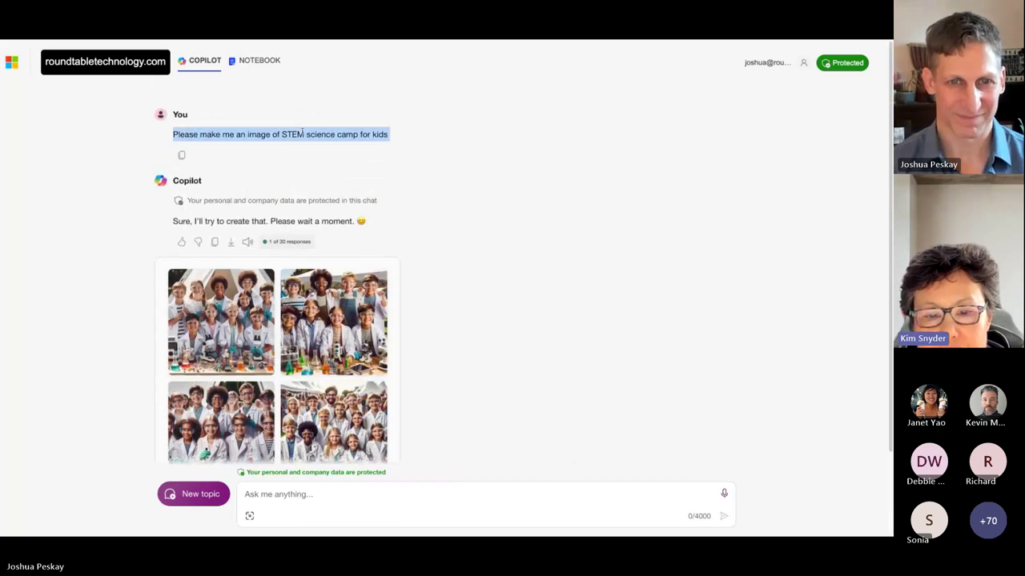
left_click(345, 489)
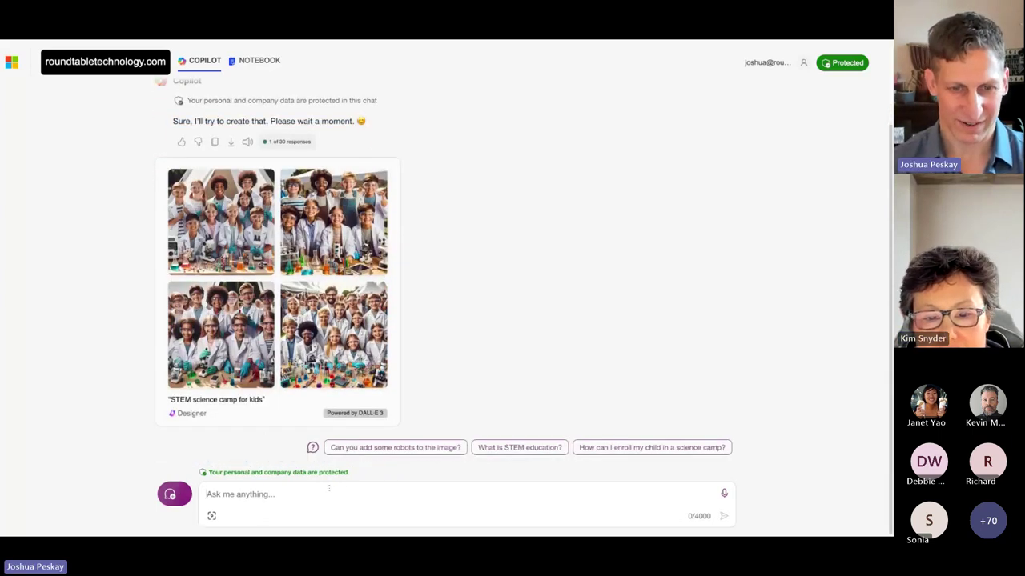
key("ctrl+v")
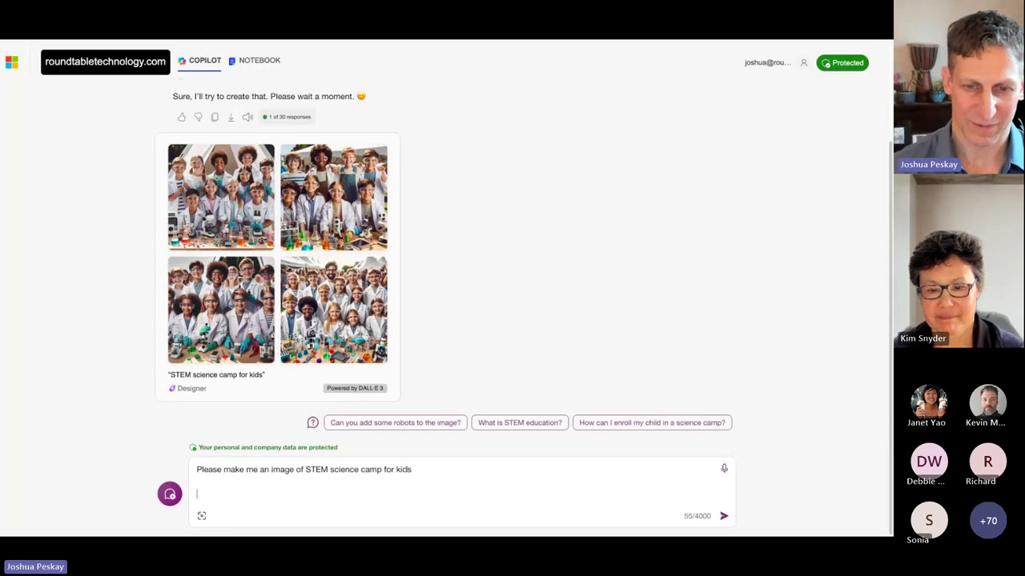
type("called")
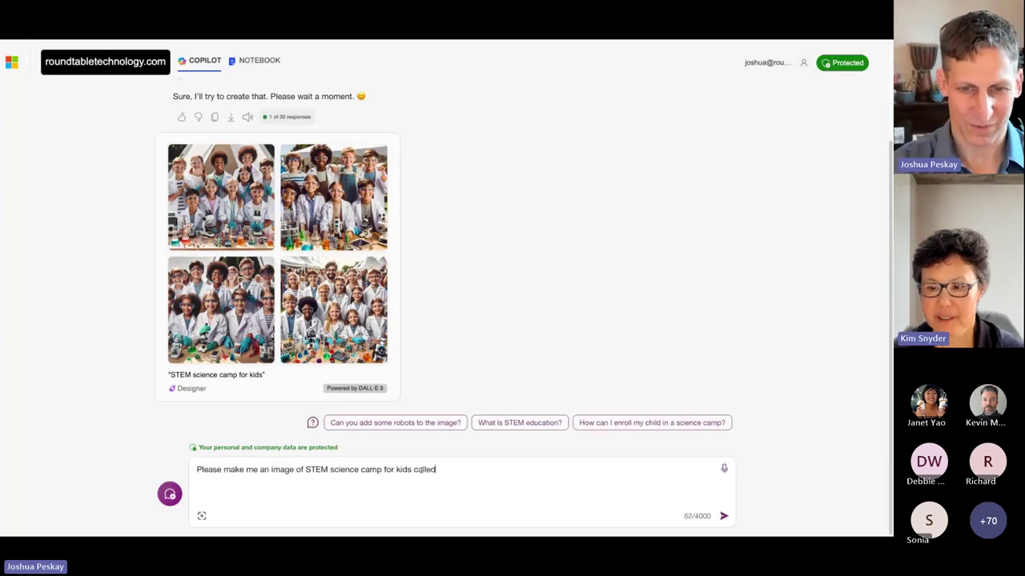
type(" \"Science ")
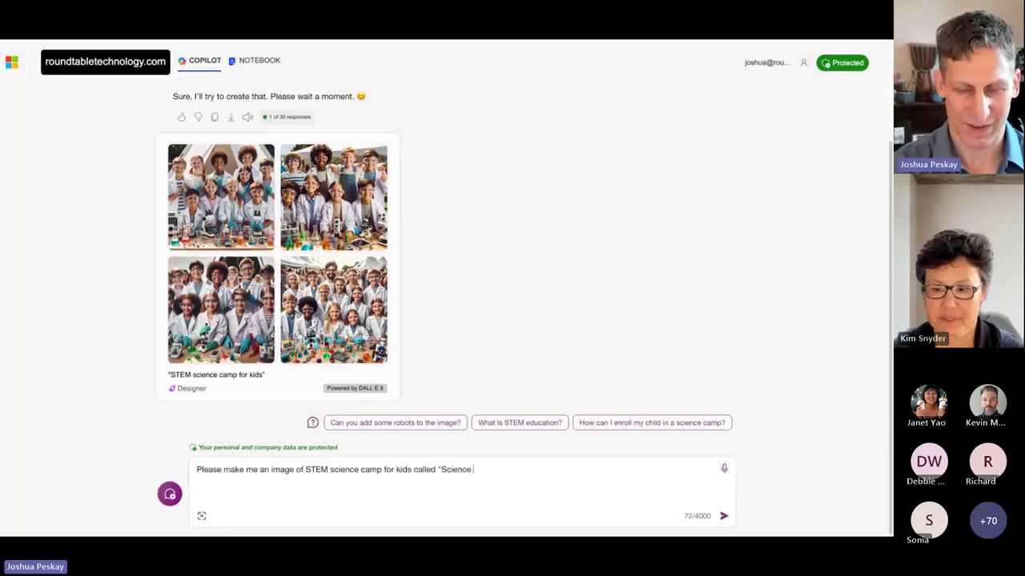
type("Camp")
key("BackSpace")
key("BackSpace")
key("BackSpace")
key("BackSpace")
type("Fu")
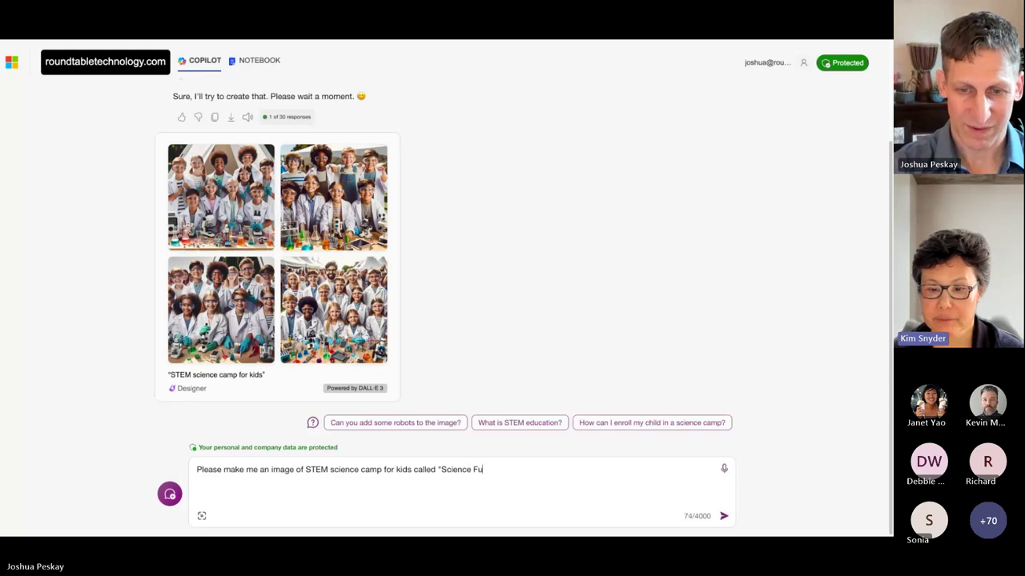
type("n for Everyone\"")
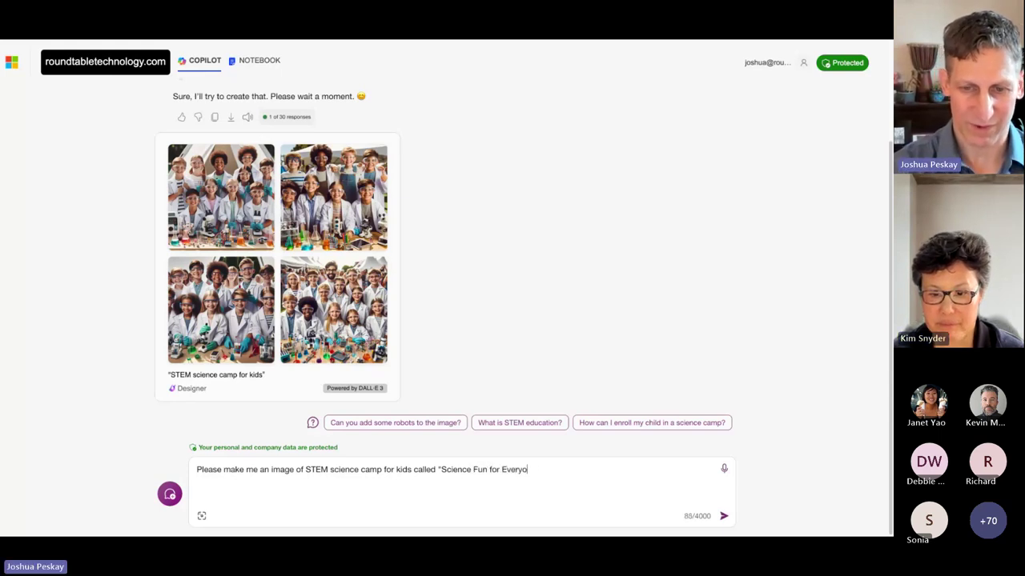